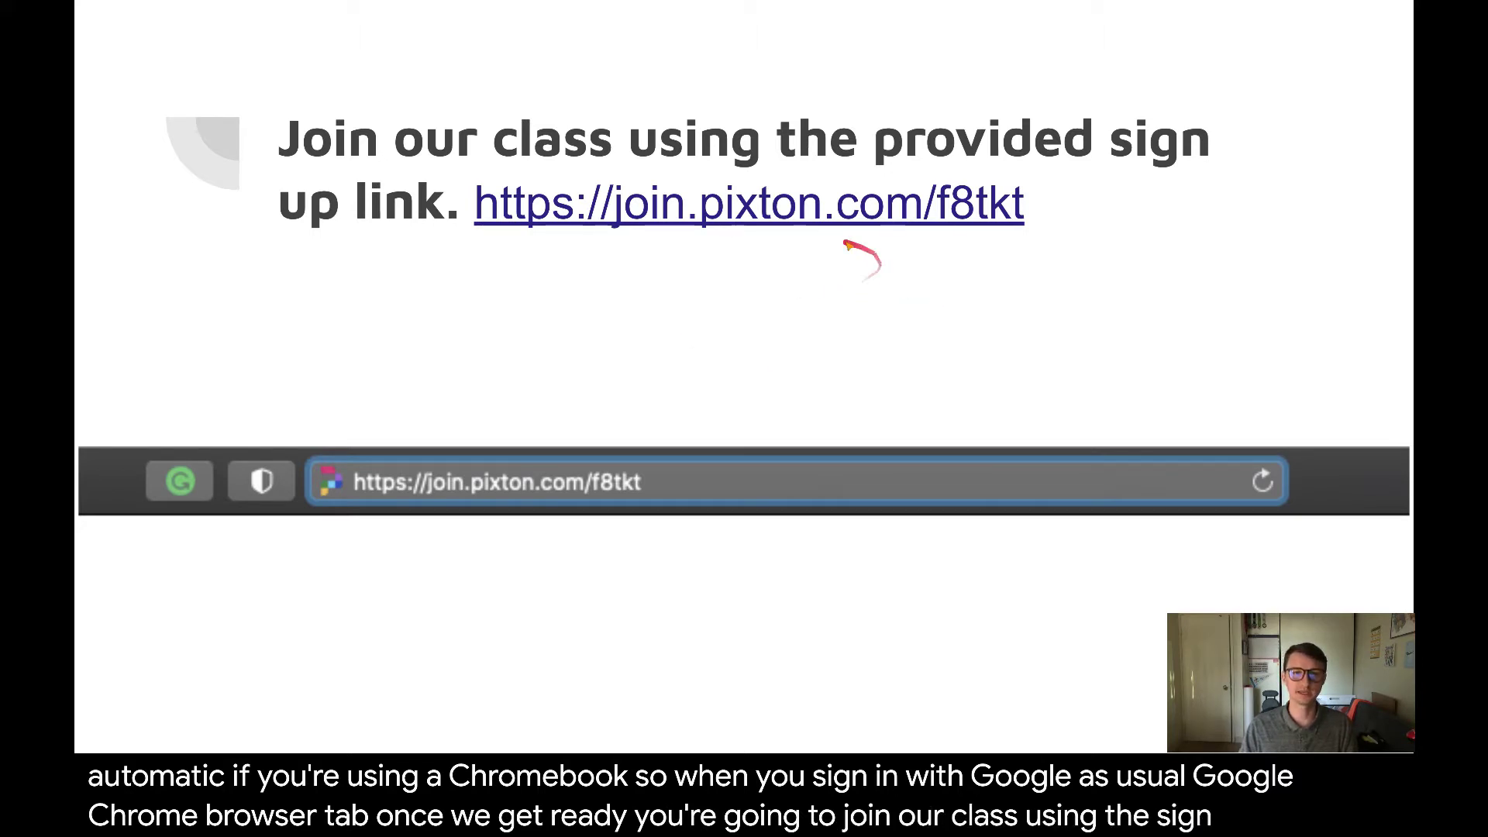
key(Right)
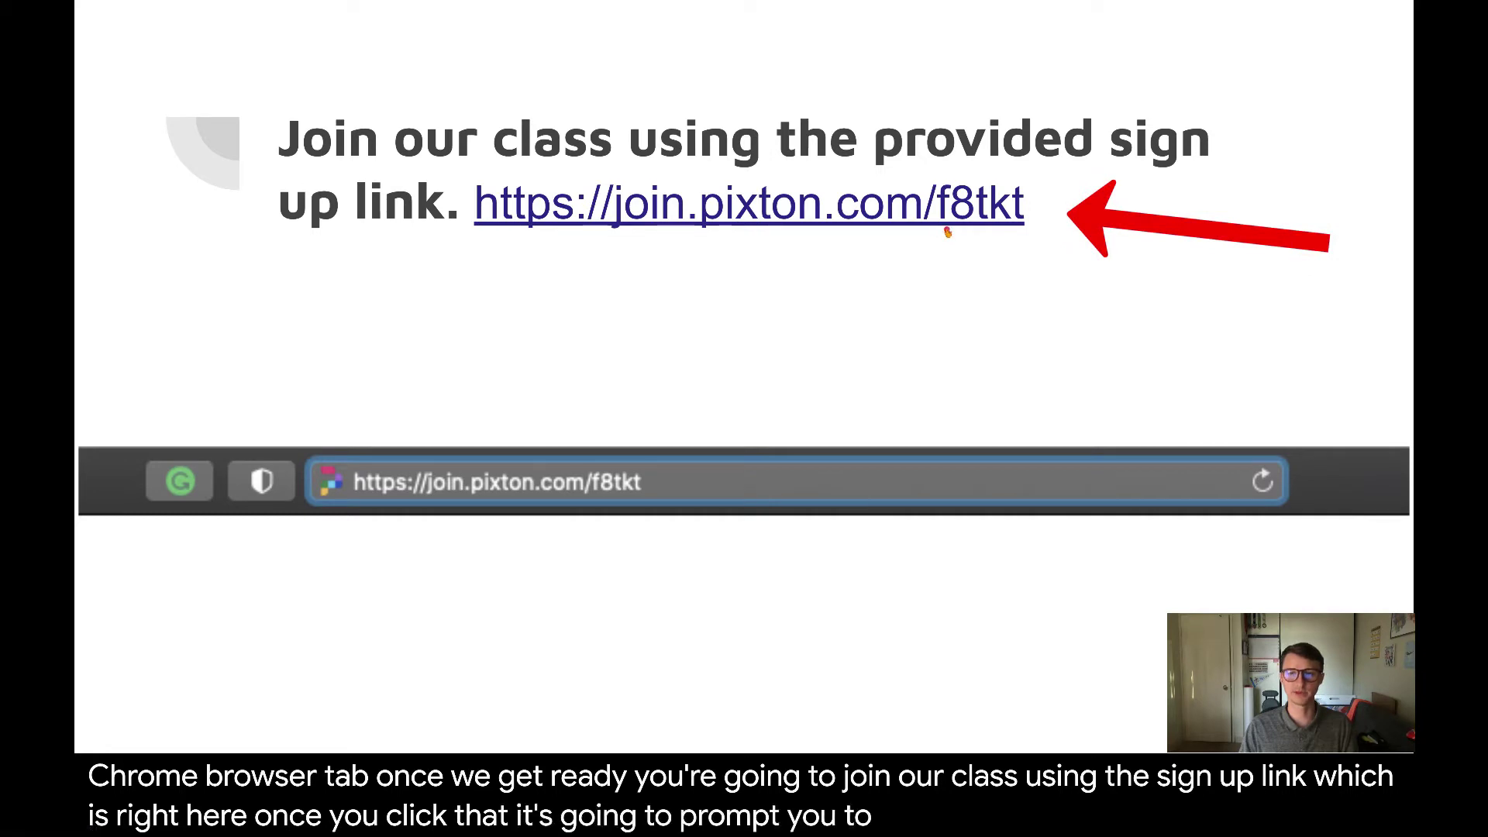
key(Right)
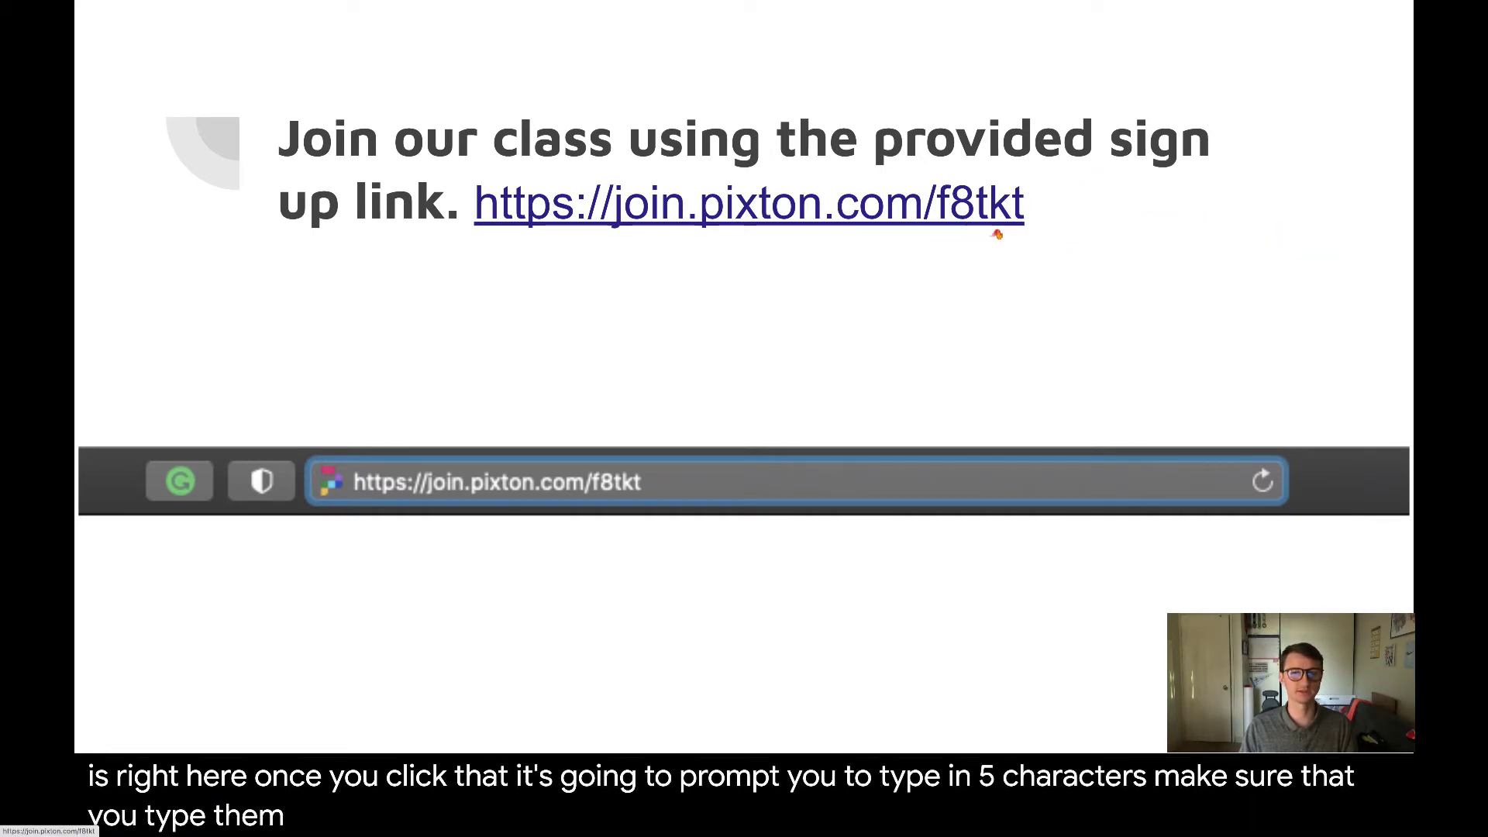
key(Right)
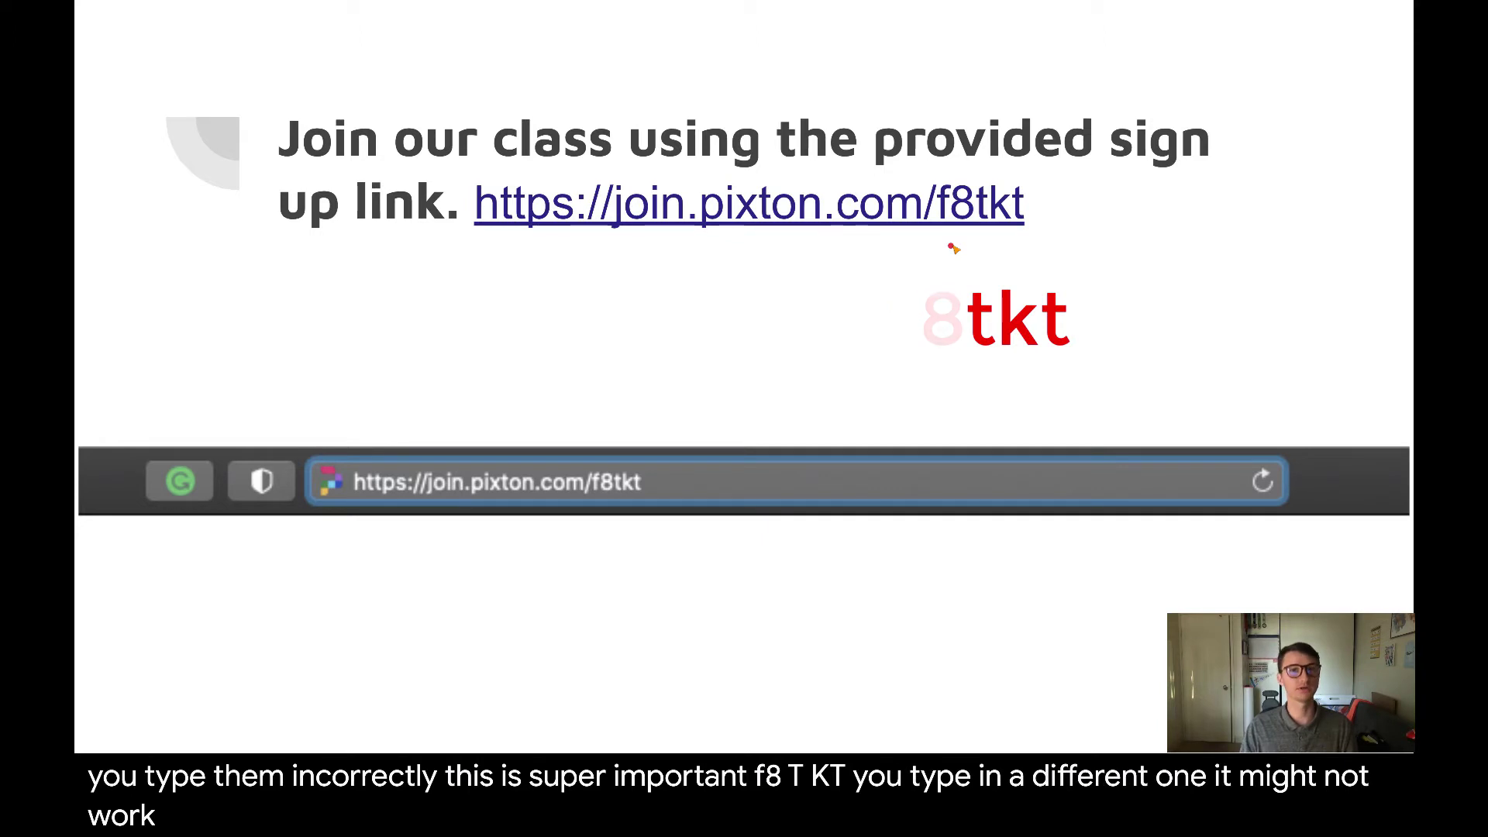
key(Right)
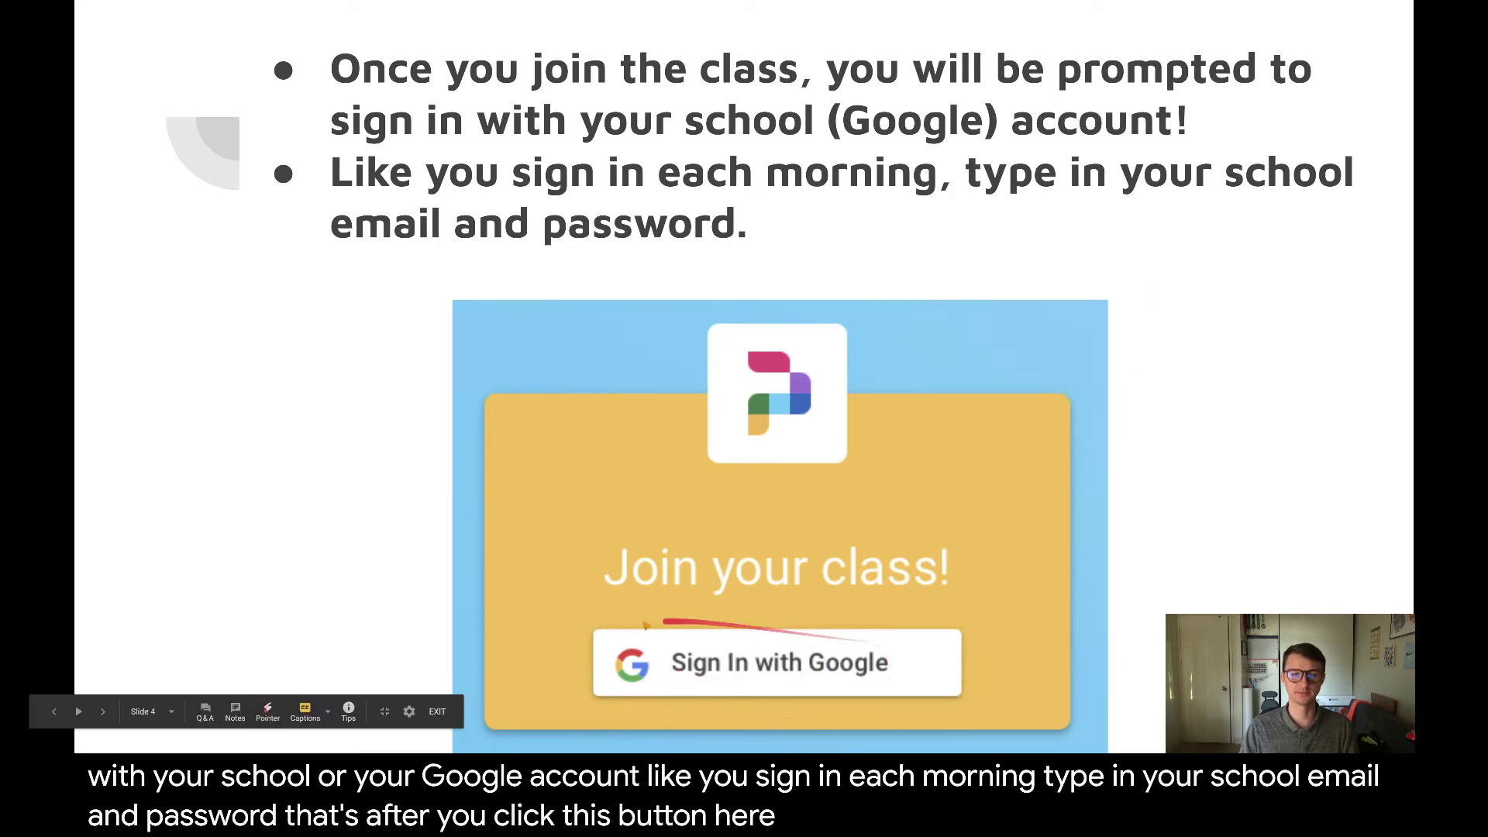
key(Right)
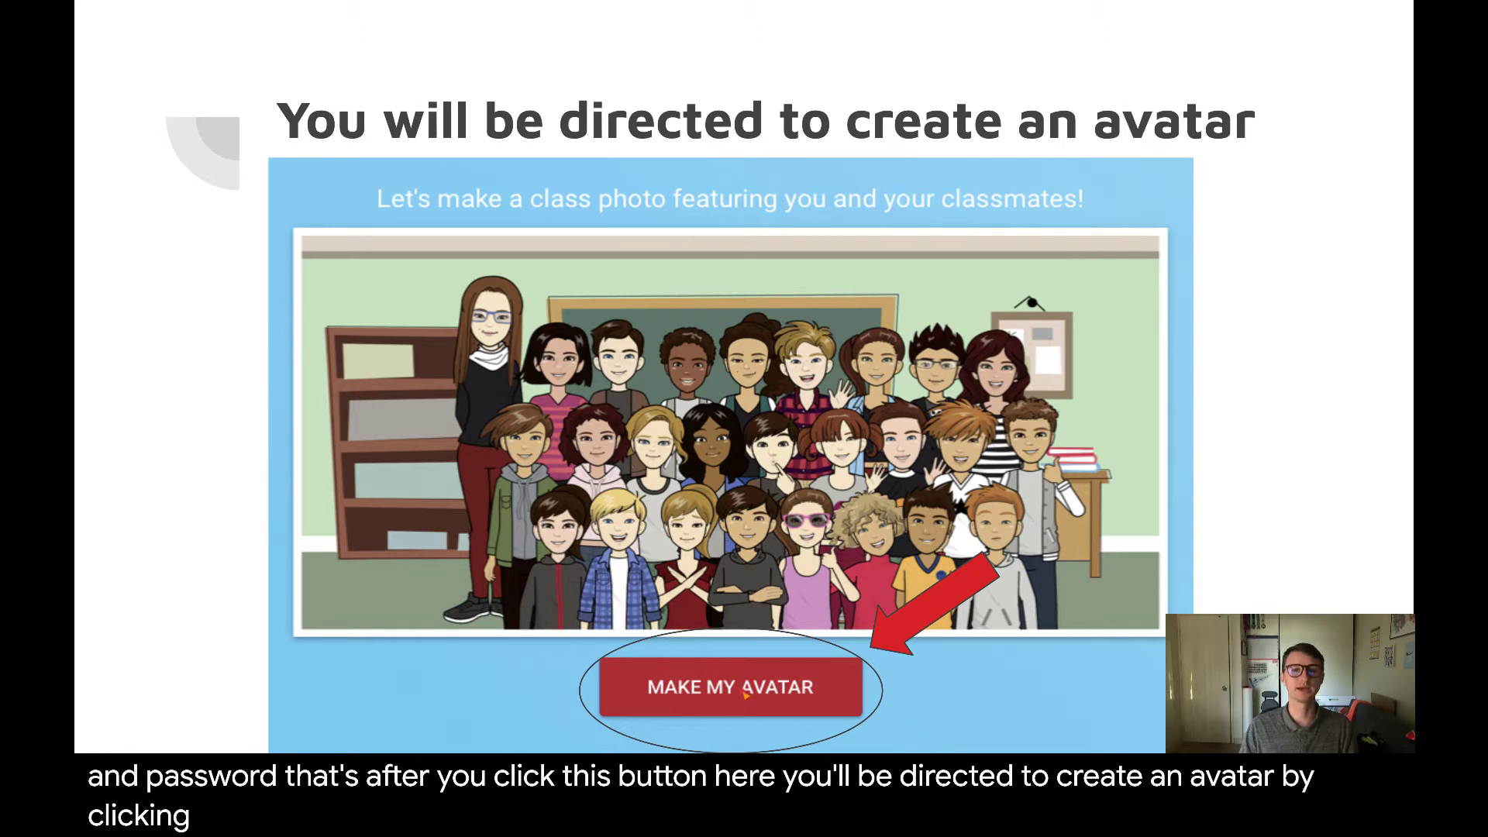
key(Right)
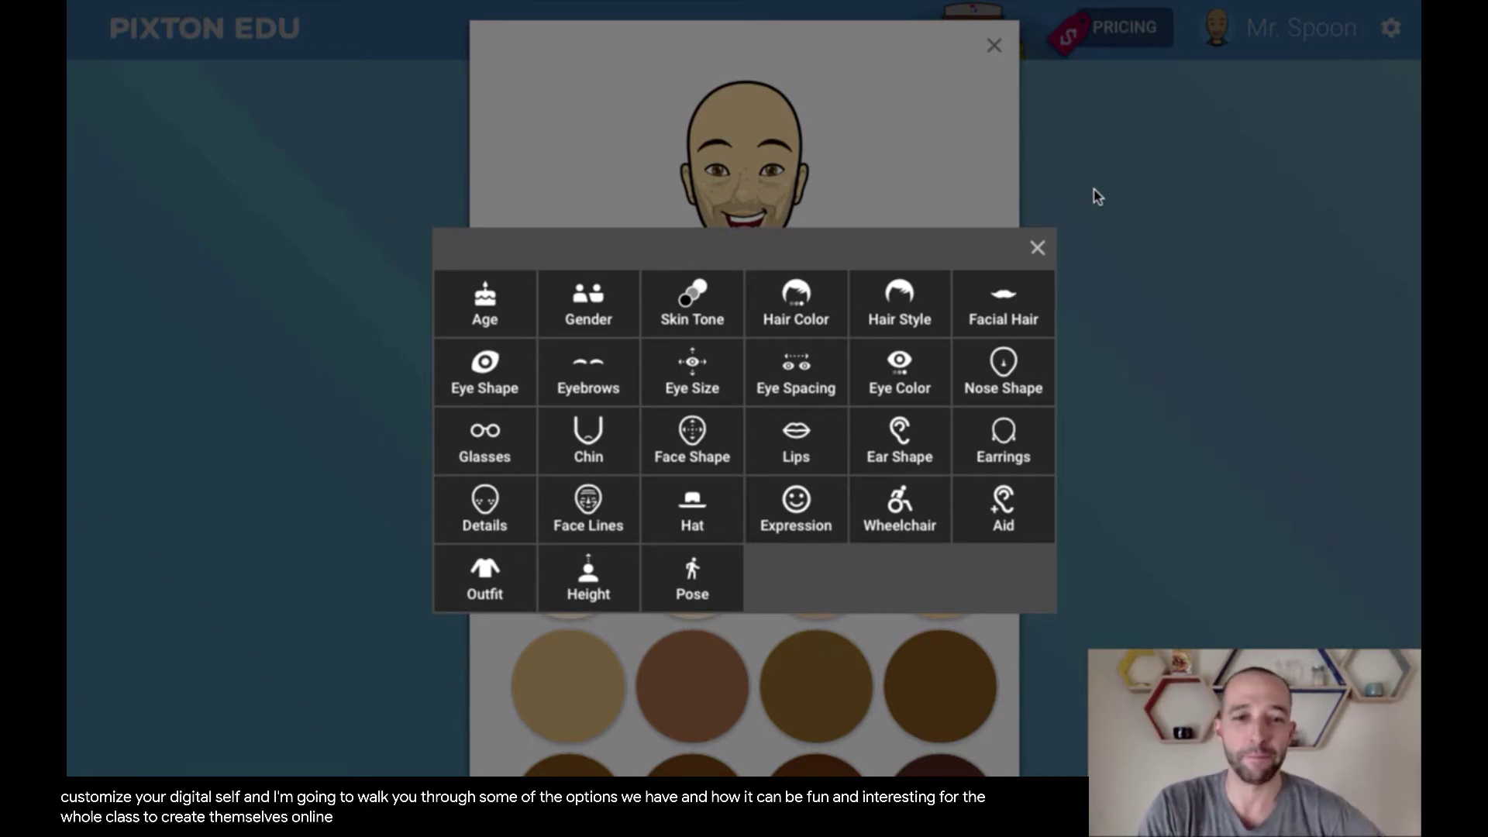
Choose the light tan skin tone for the avatar and keep black as its hair color
click(696, 297)
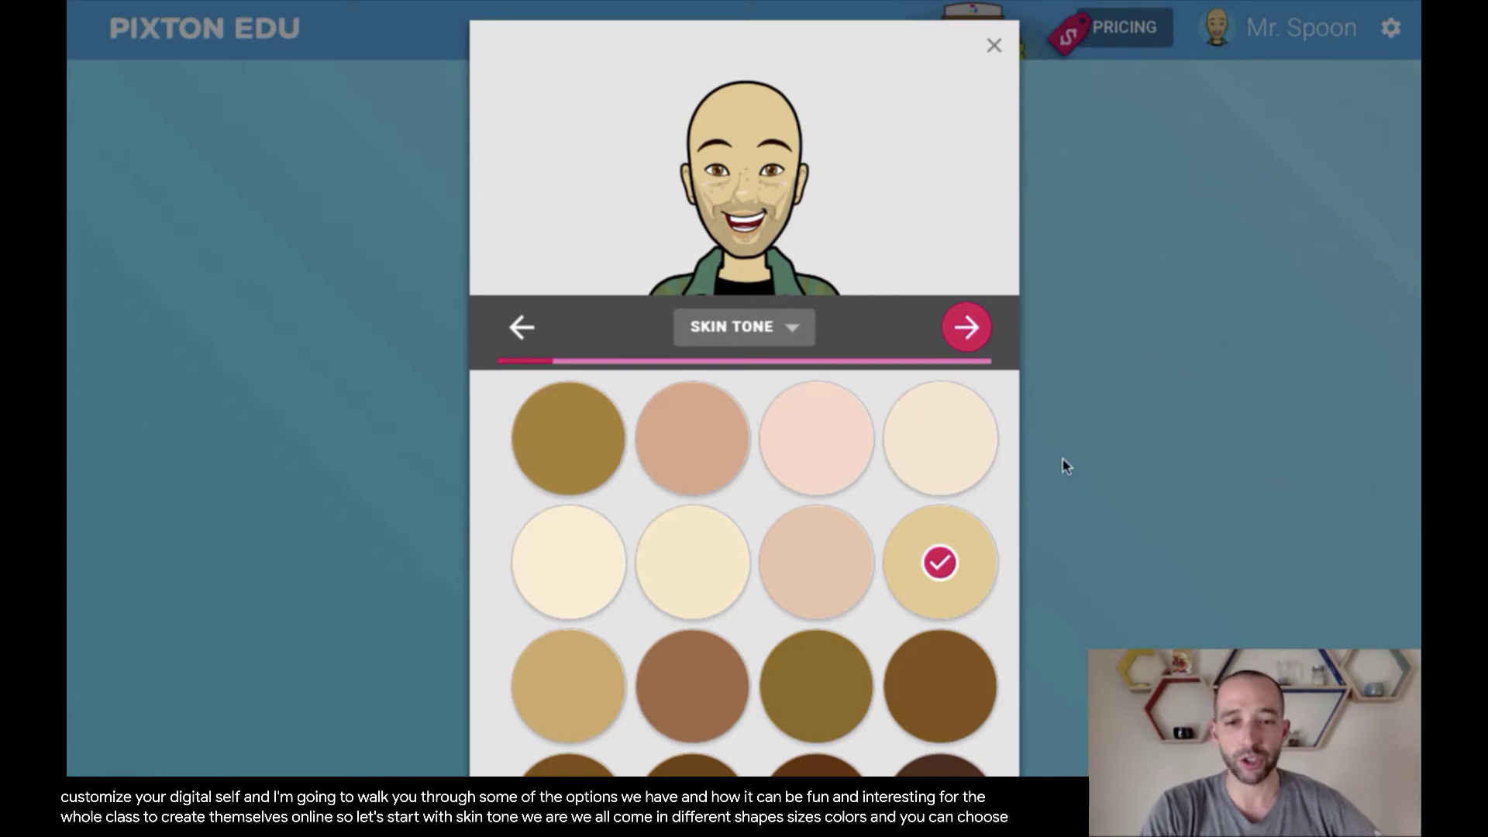
scroll(969, 490, down, 1)
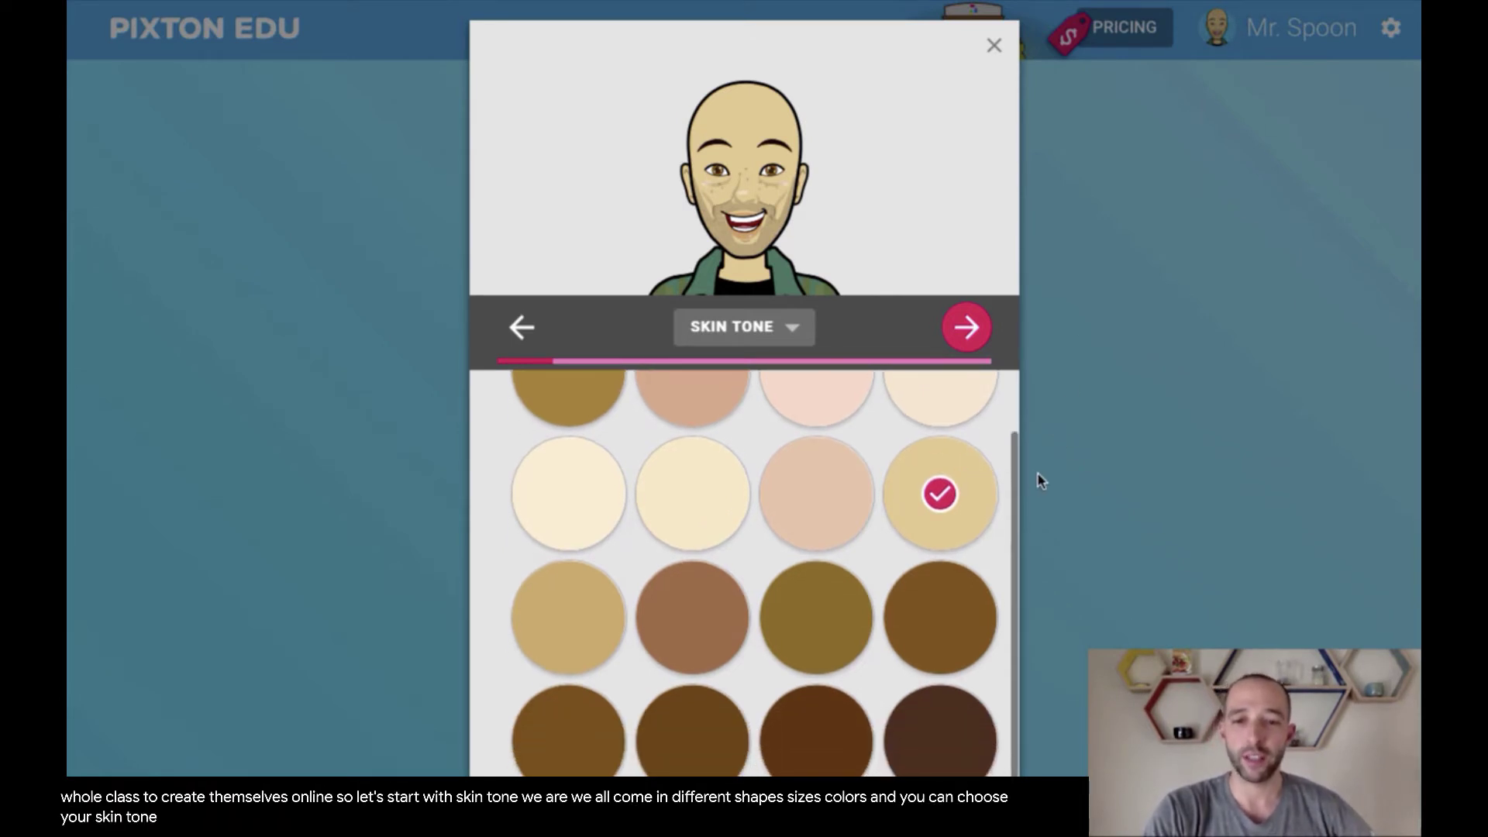
scroll(878, 504, up, 1)
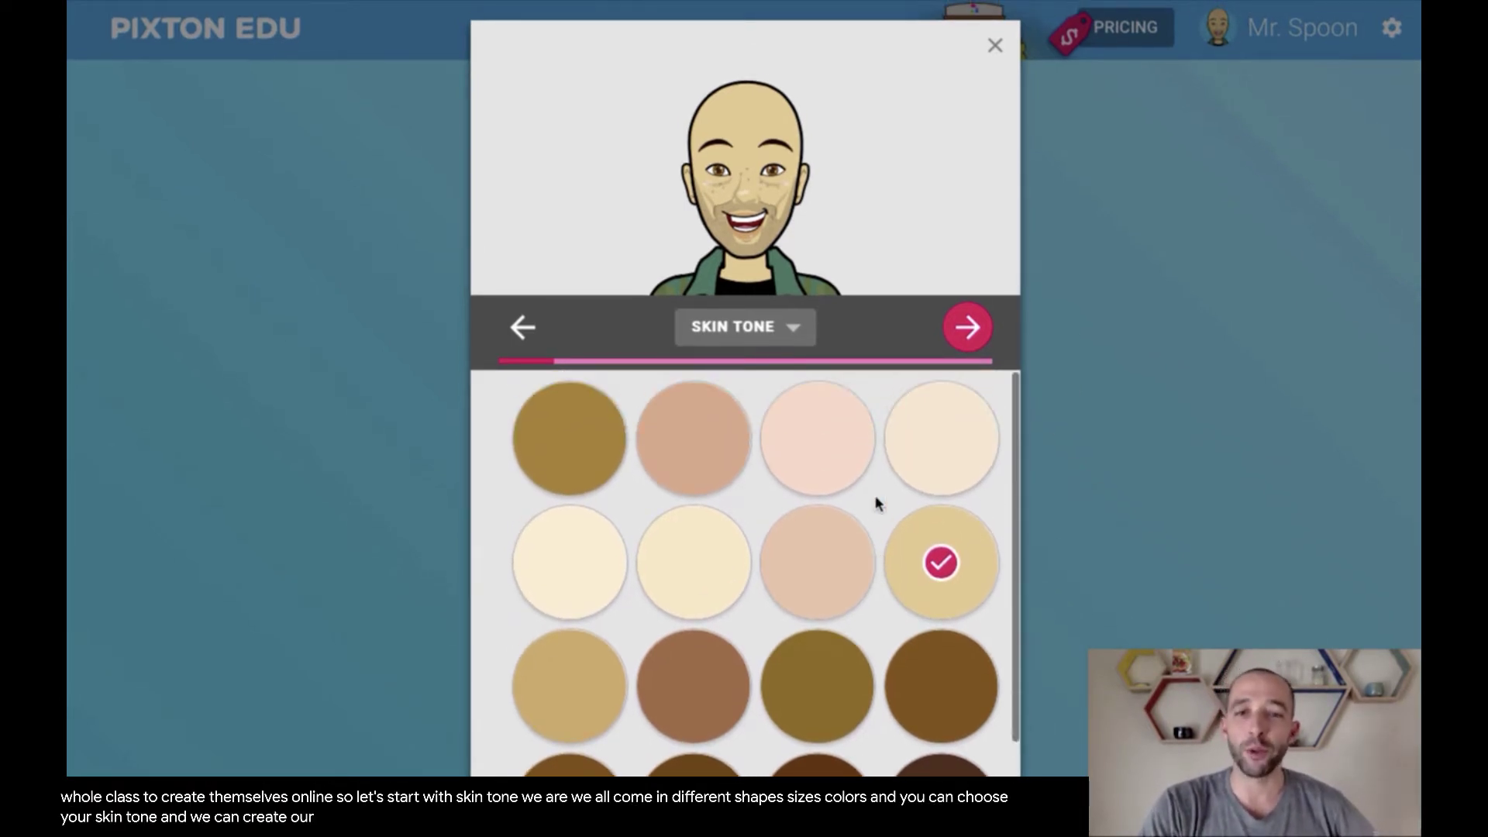
click(919, 563)
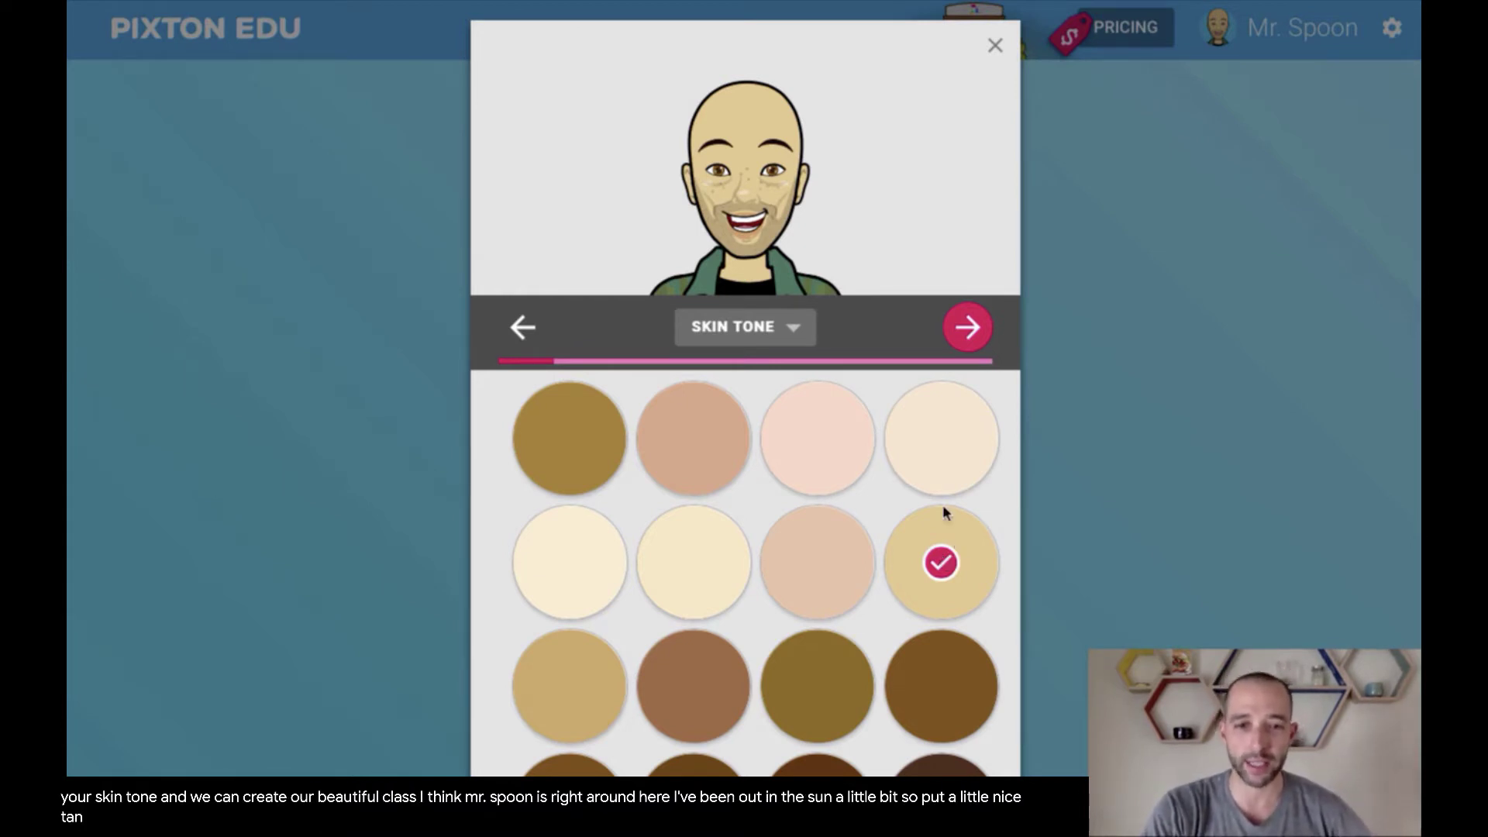
click(966, 327)
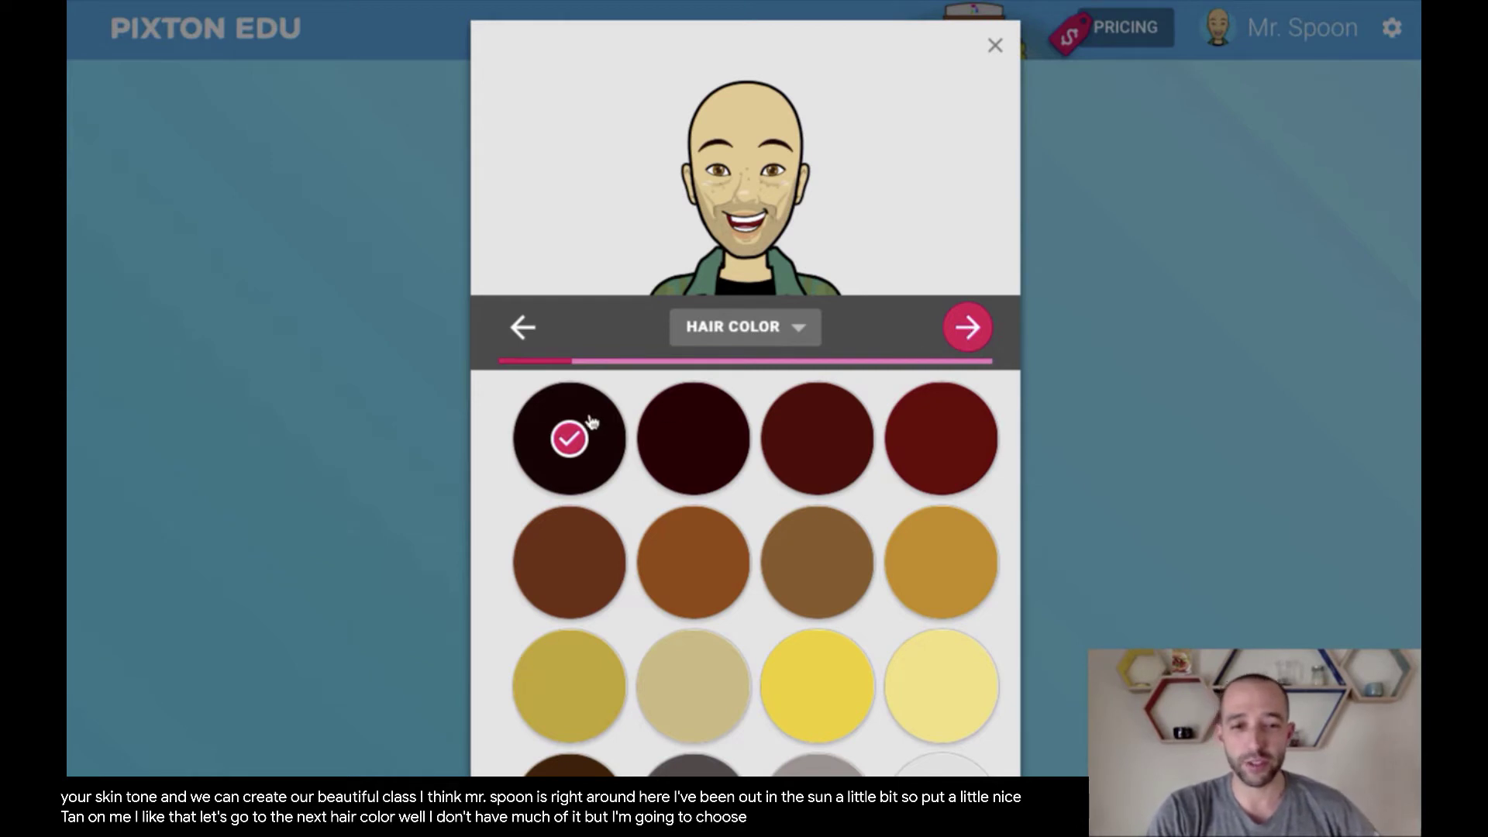
click(968, 329)
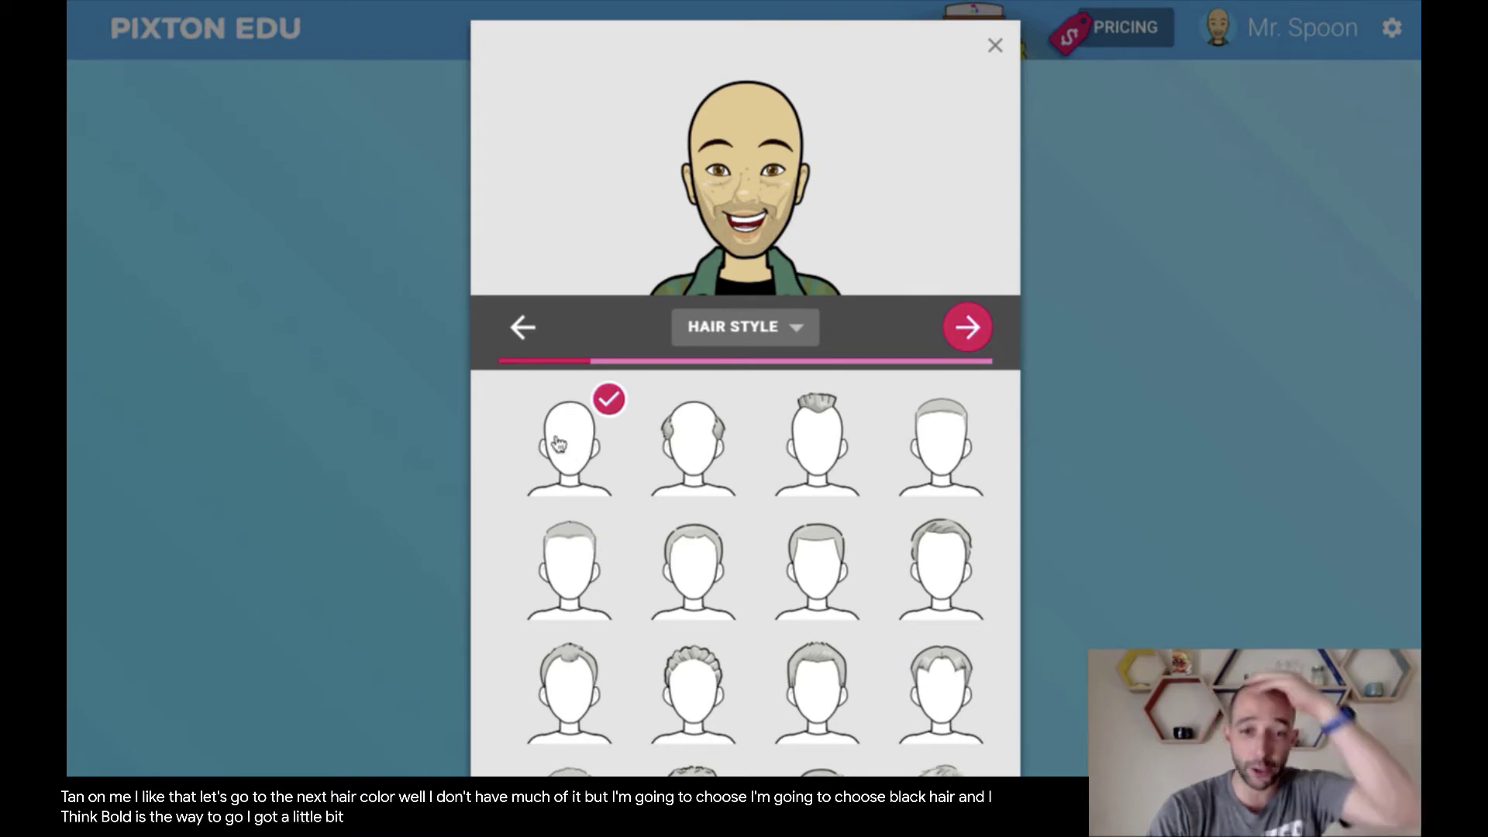
Try a spiky, tousled hairstyle on the avatar
scroll(779, 512, down, 2)
scroll(778, 523, down, 3)
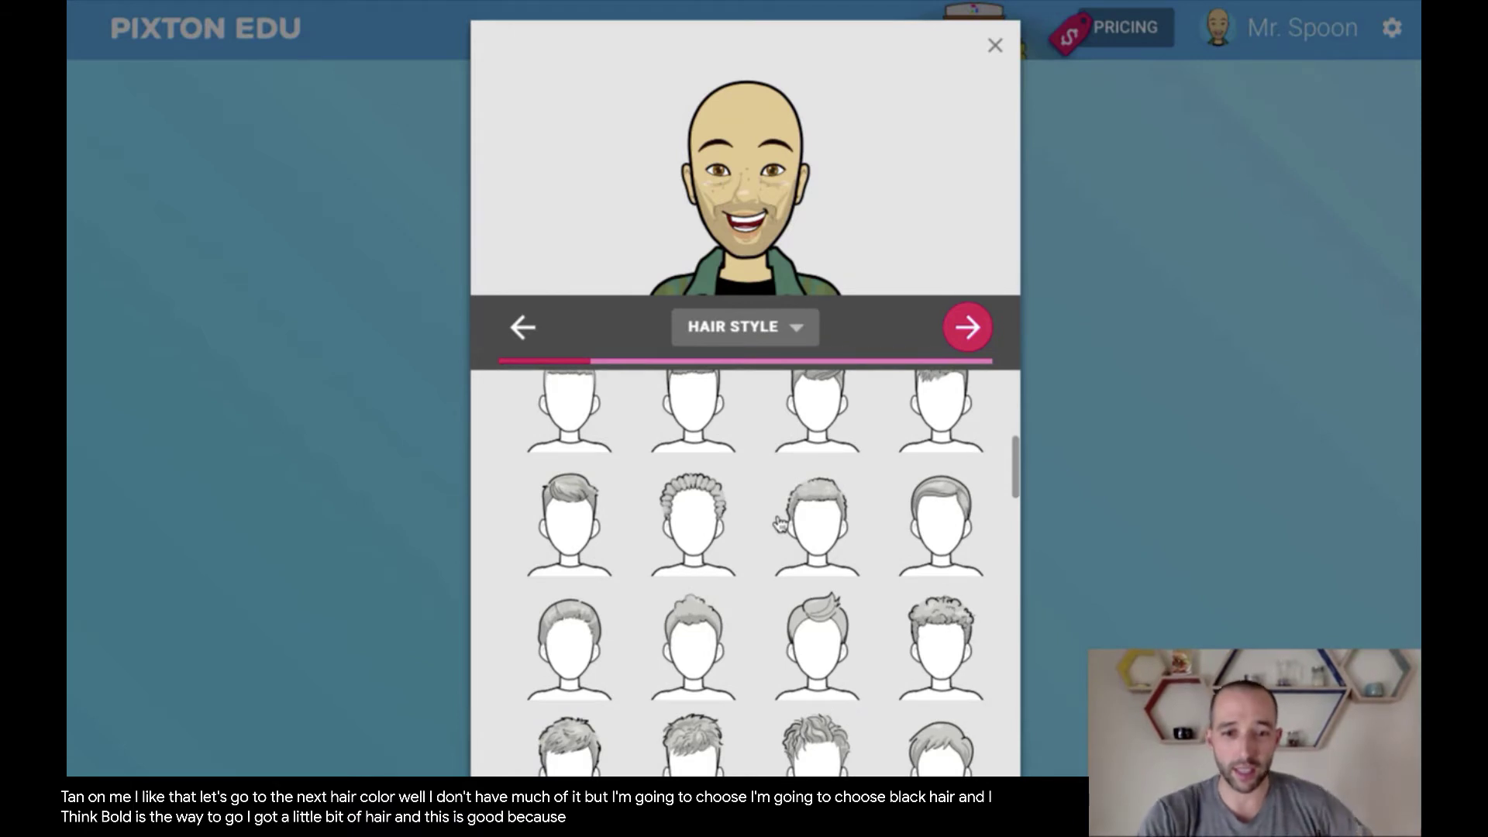
scroll(779, 523, down, 5)
scroll(779, 523, down, 1)
click(698, 520)
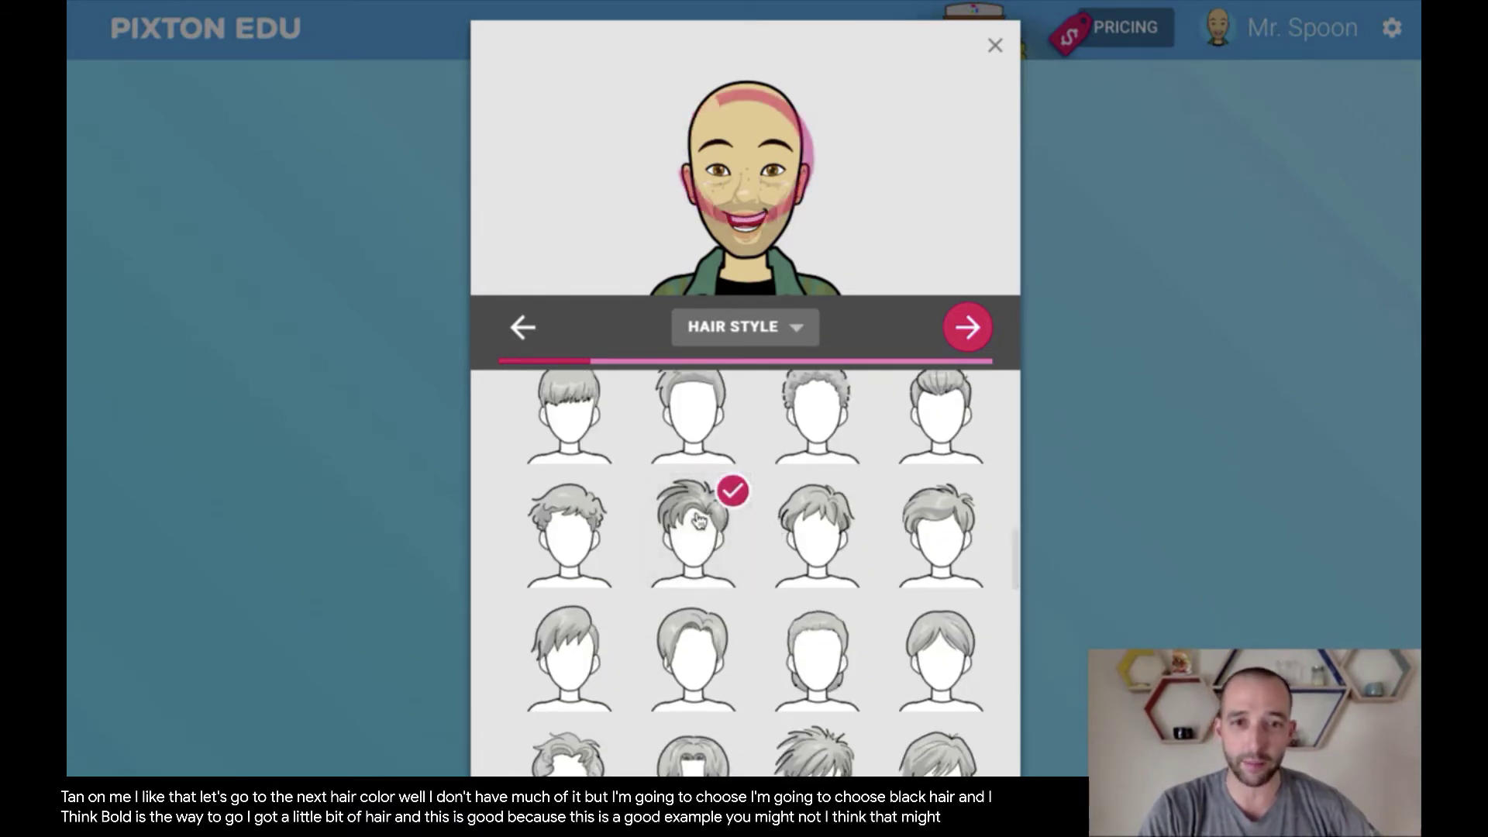
Try two very short buzz-cut hairstyles on the avatar and return it to the bald style
scroll(755, 580, up, 2)
scroll(755, 579, up, 5)
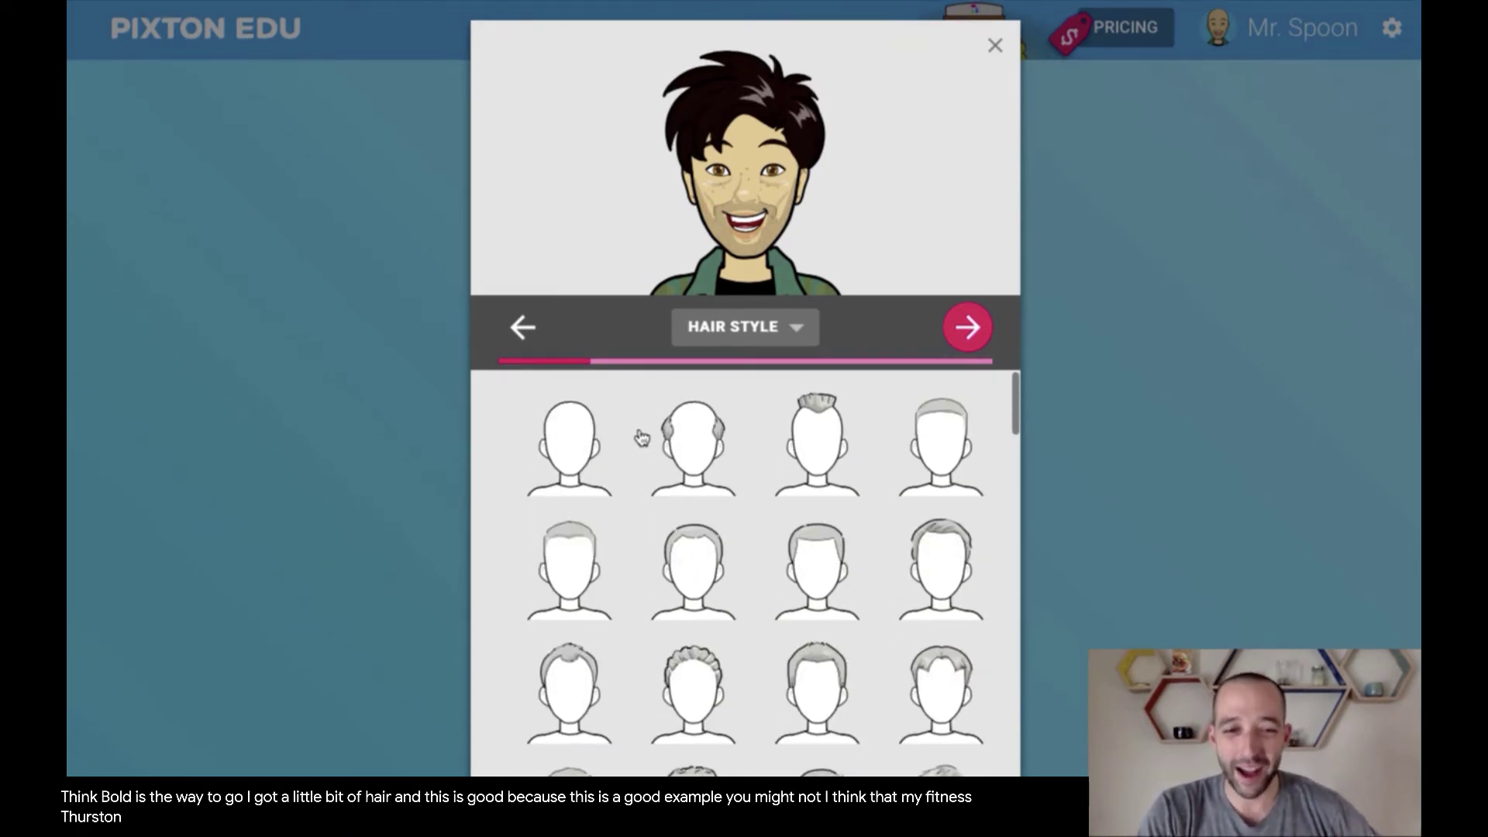
click(573, 572)
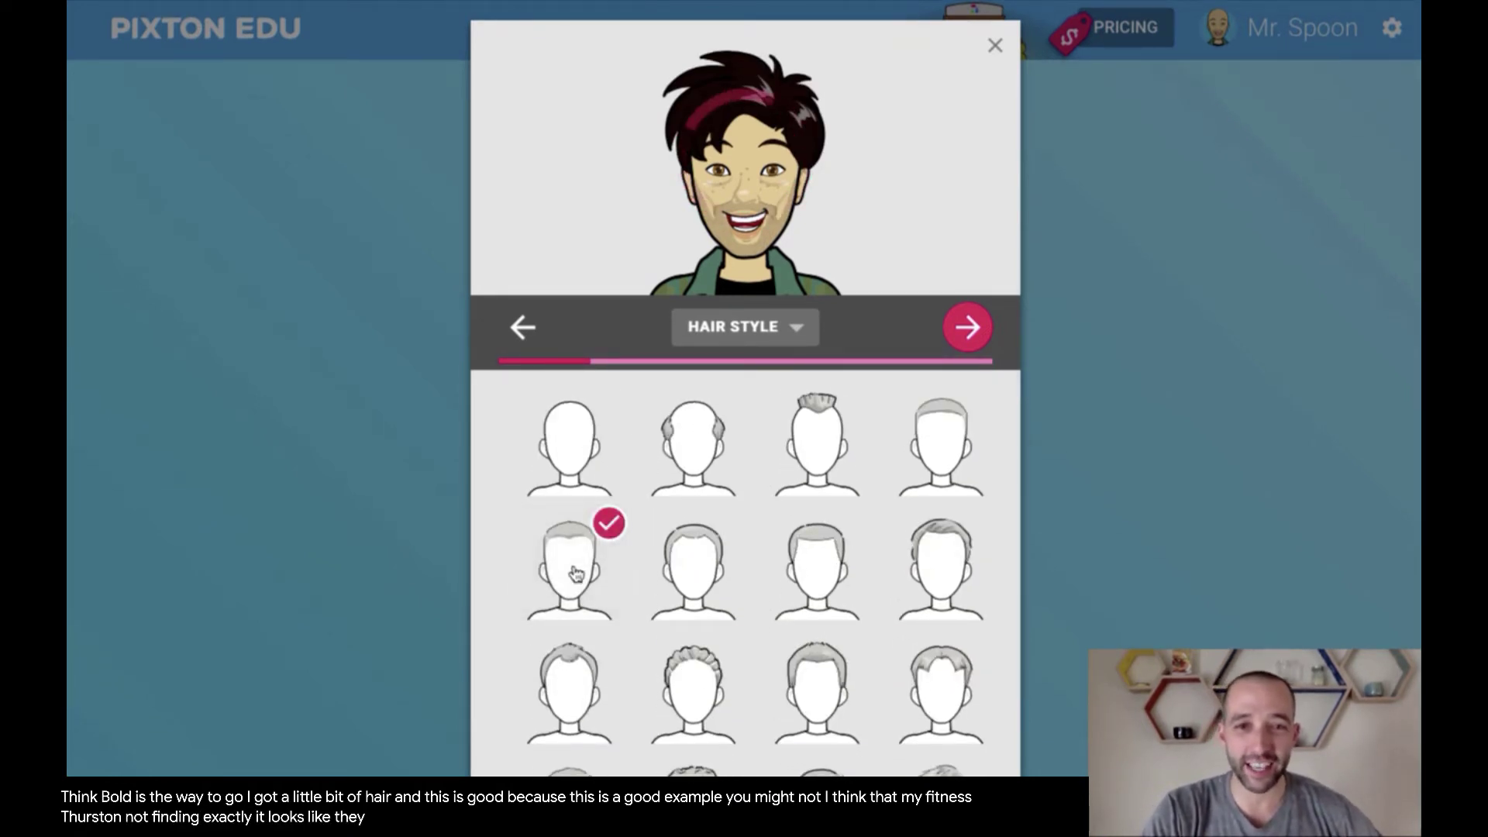
click(939, 422)
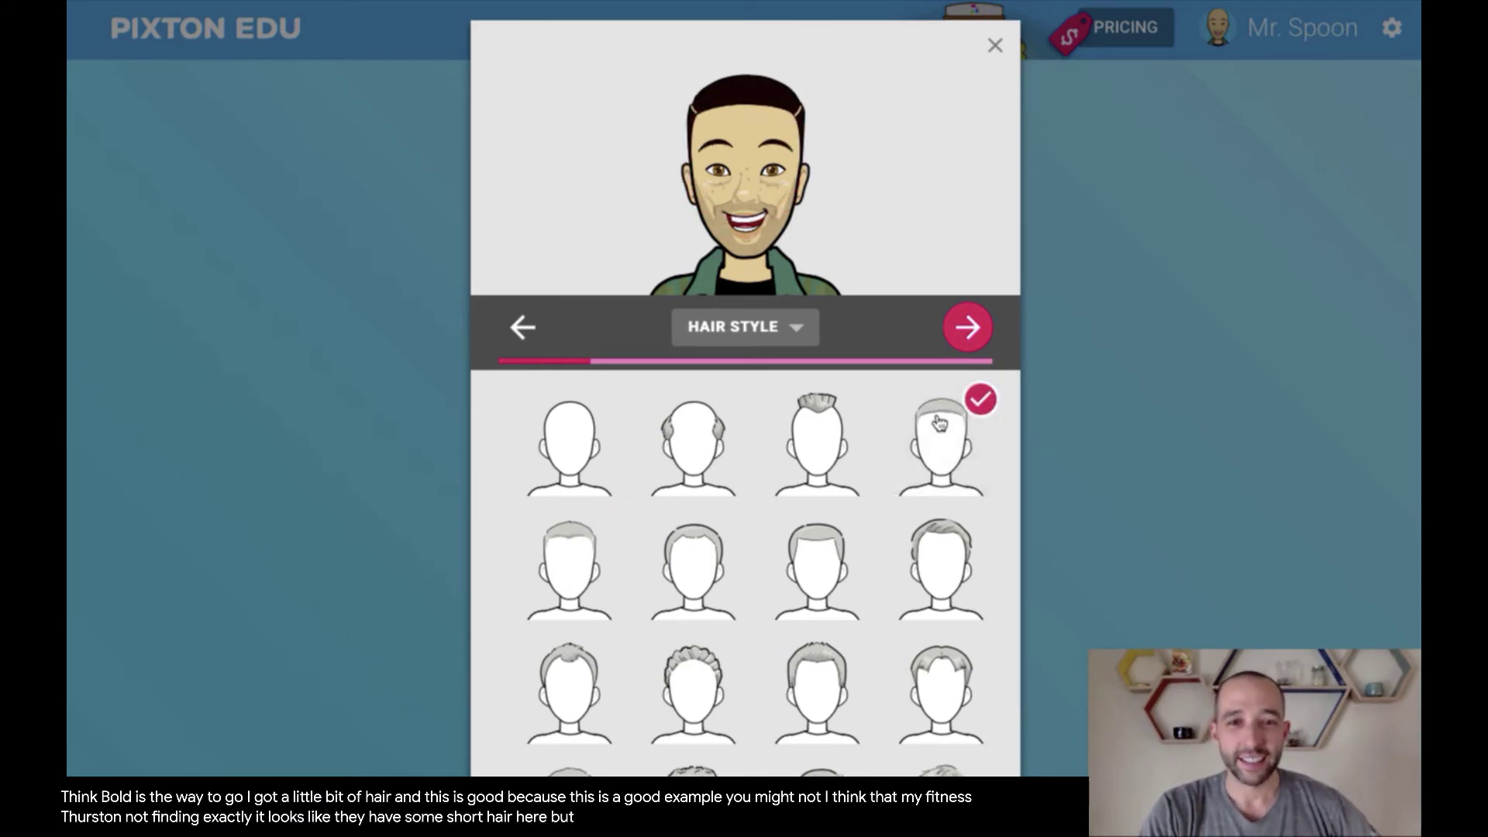
click(572, 436)
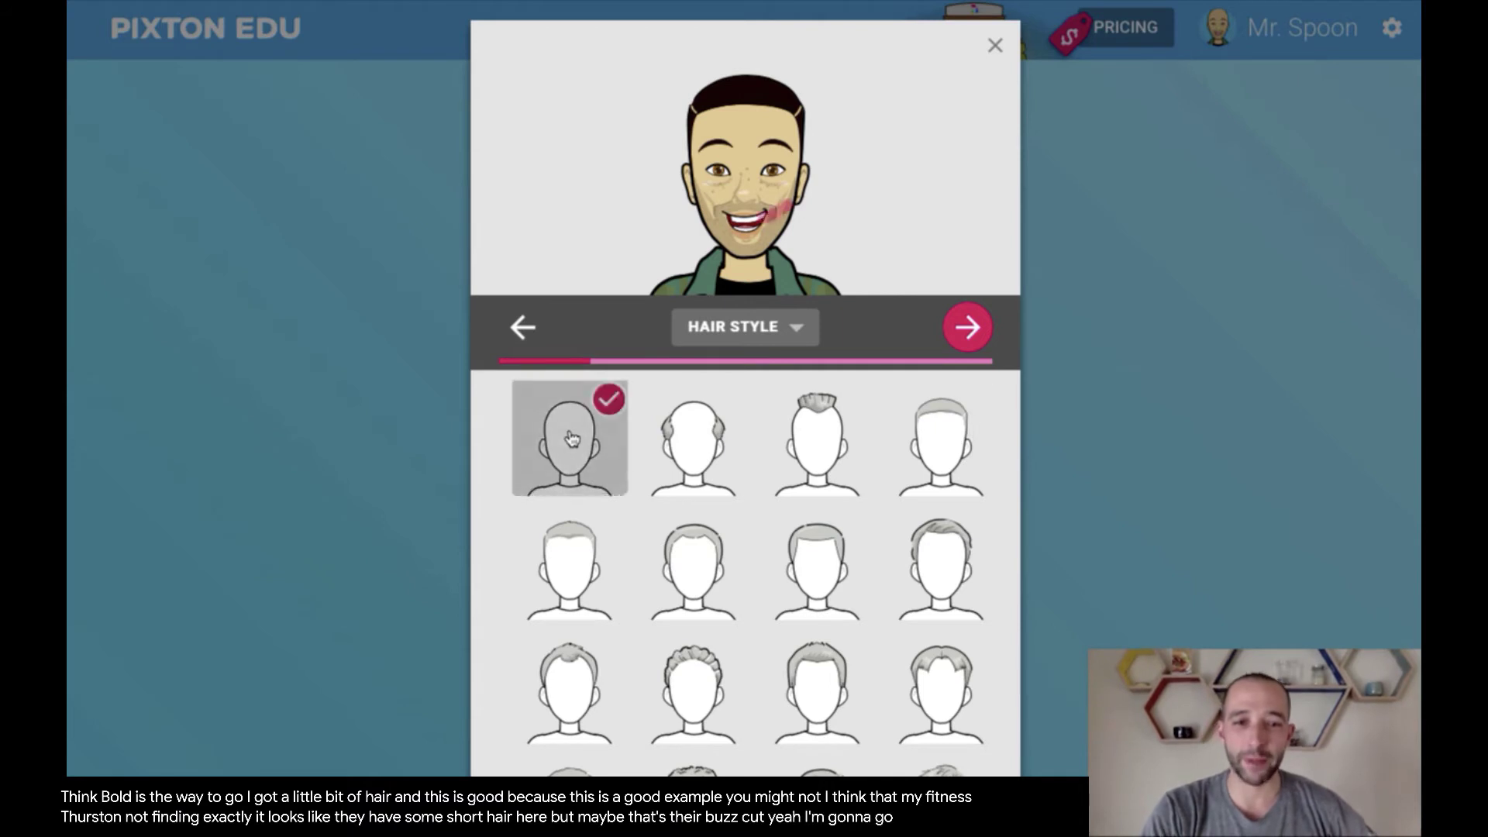
Browse the range of glasses available for the avatar without choosing a pair
click(798, 330)
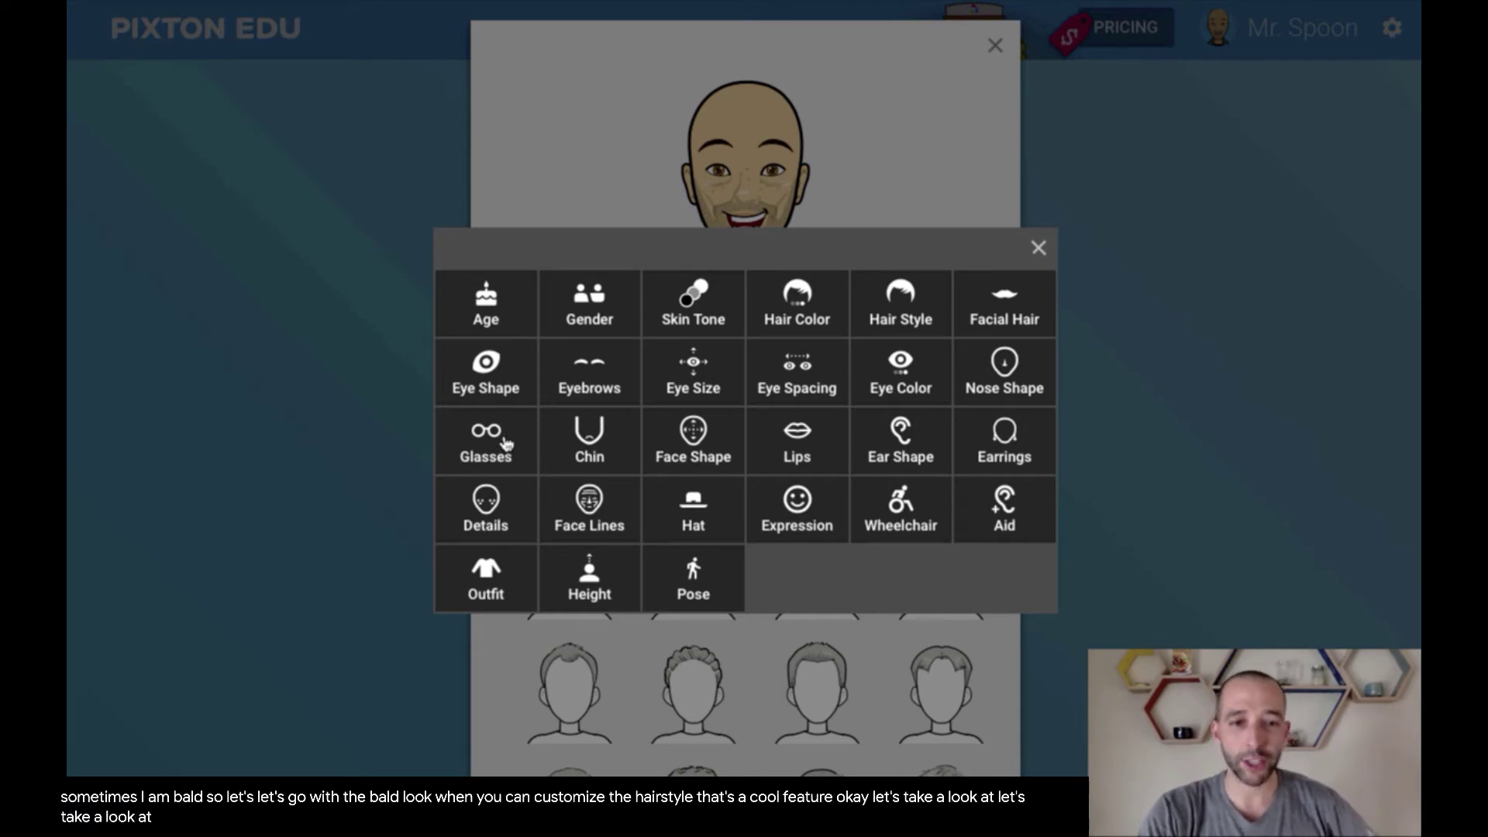
click(502, 443)
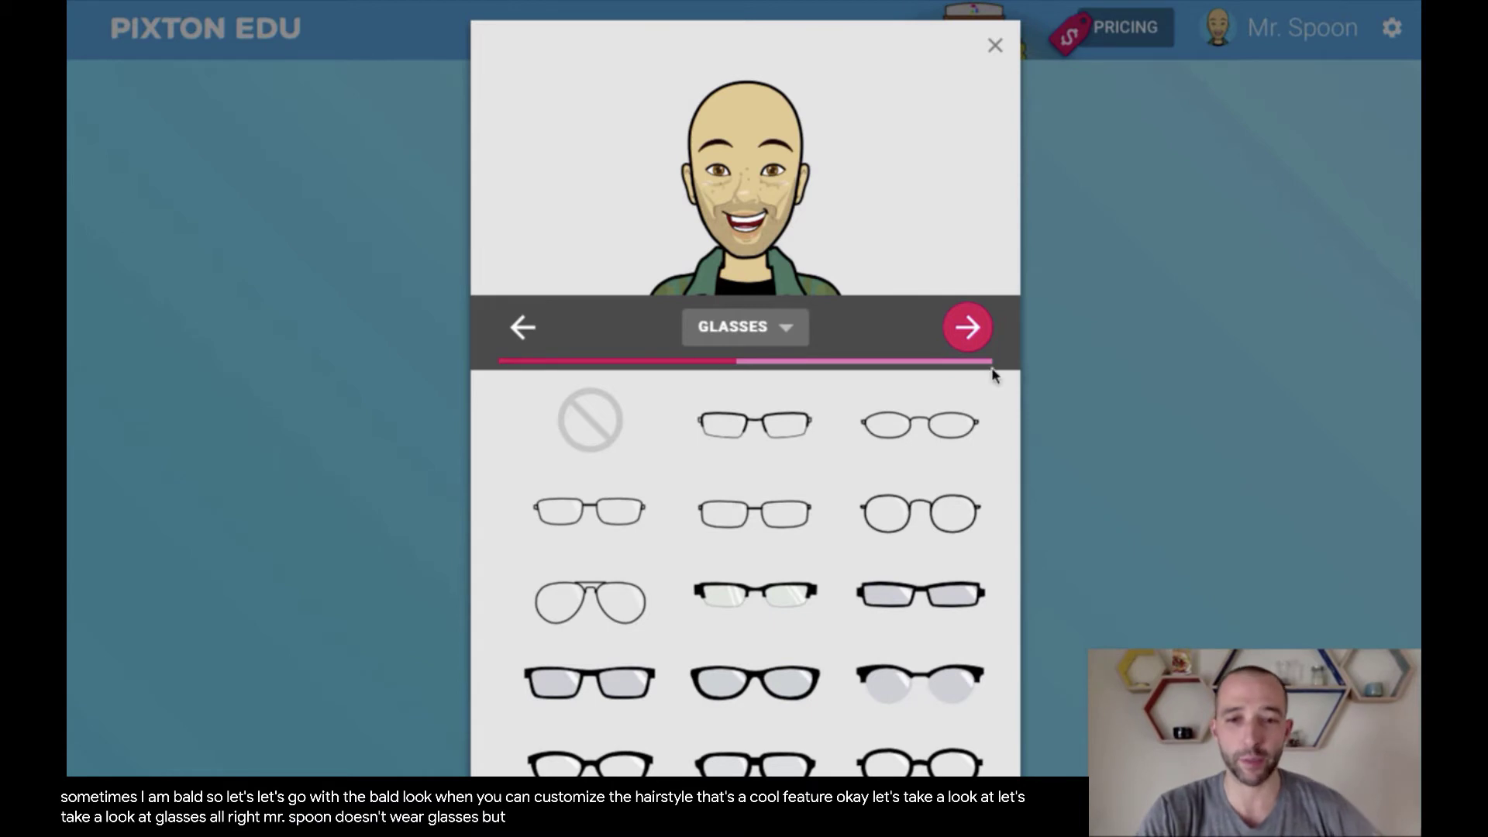
scroll(890, 572, down, 6)
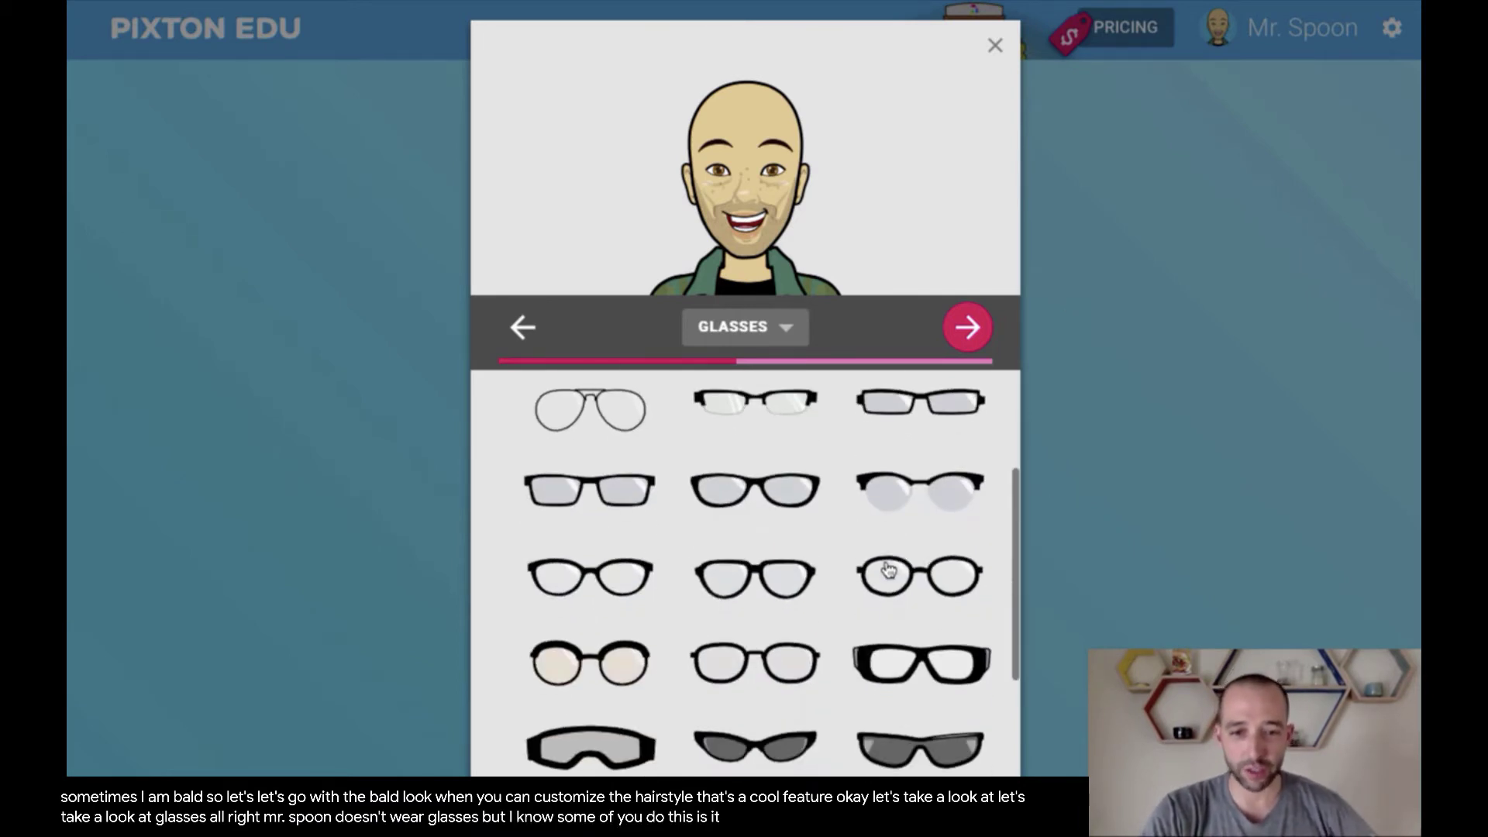
scroll(888, 570, down, 1)
scroll(888, 569, up, 5)
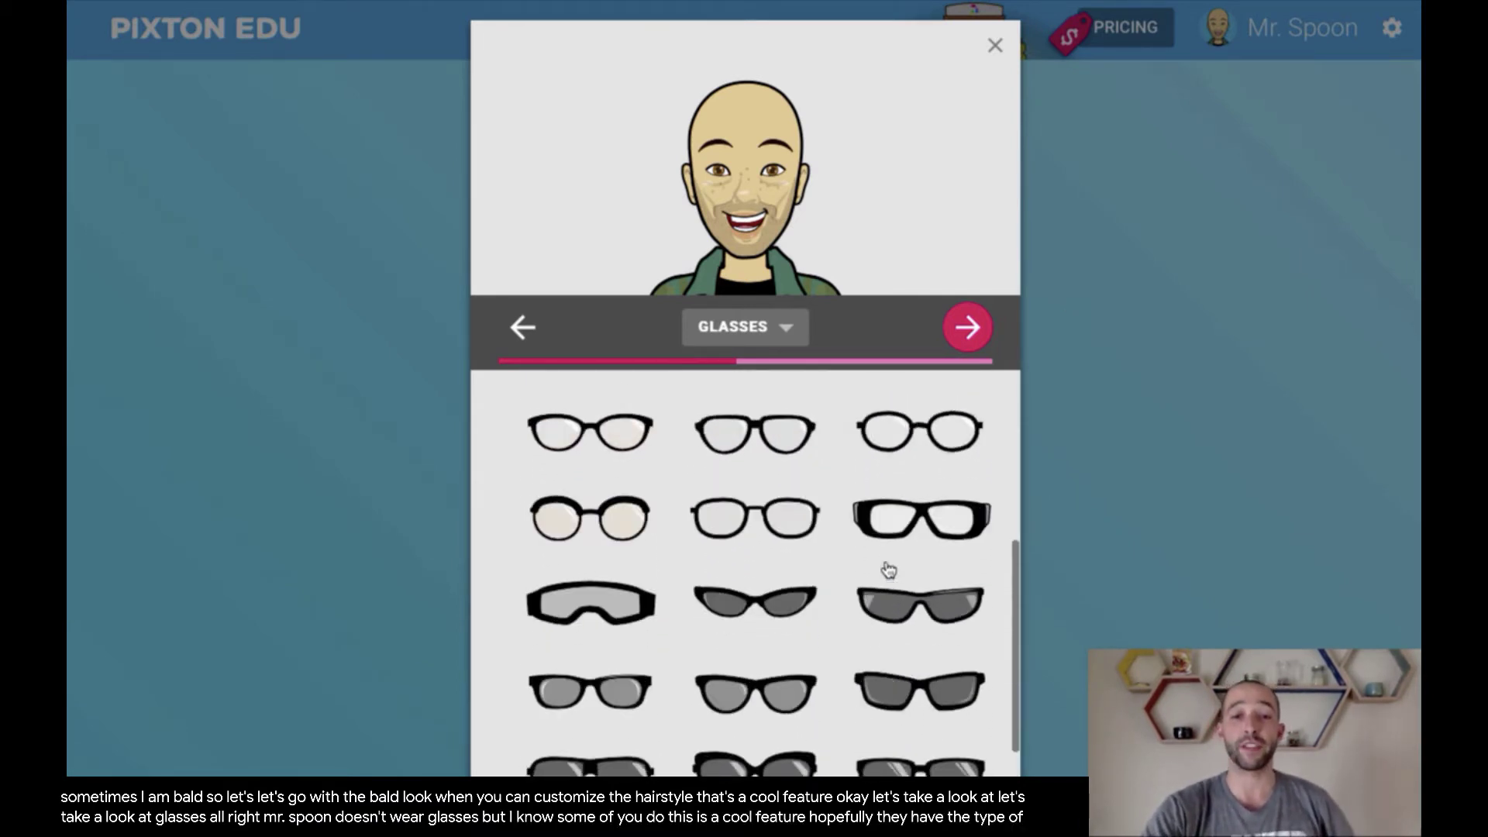
scroll(888, 570, down, 1)
scroll(889, 570, up, 1)
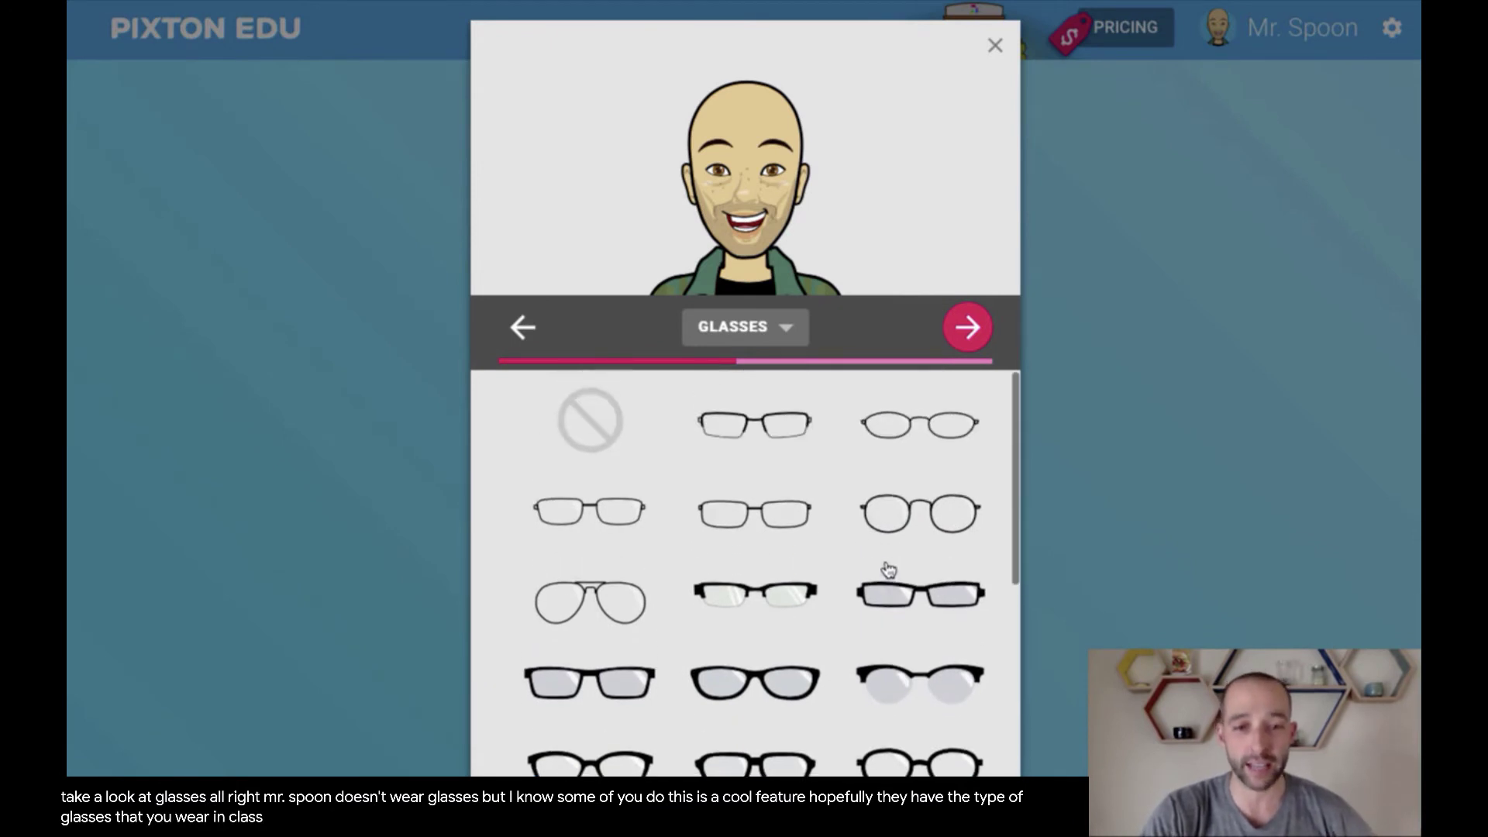
View the avatar's hat choices and its outfit choices
click(781, 330)
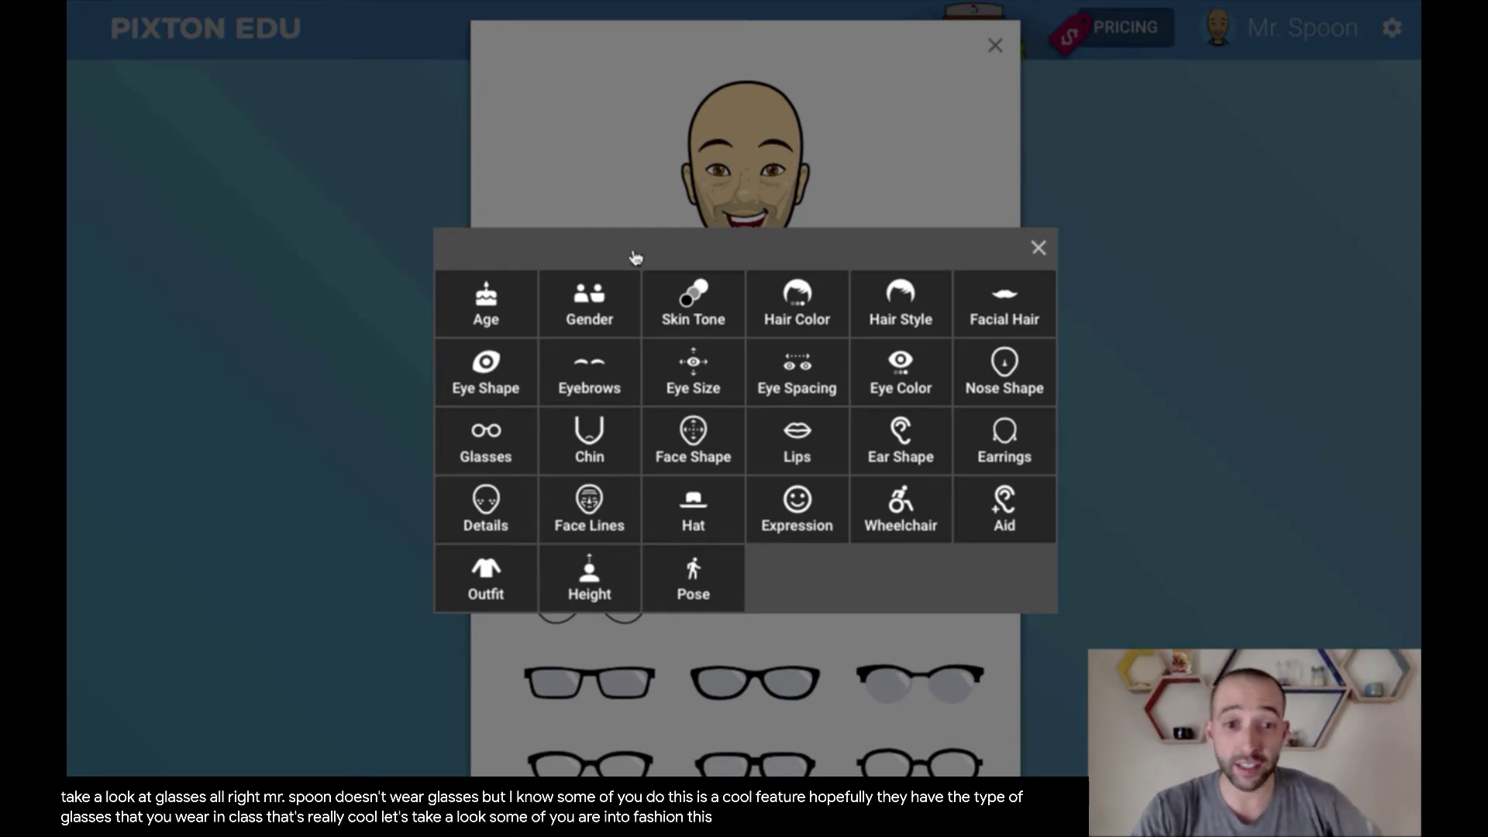
click(692, 512)
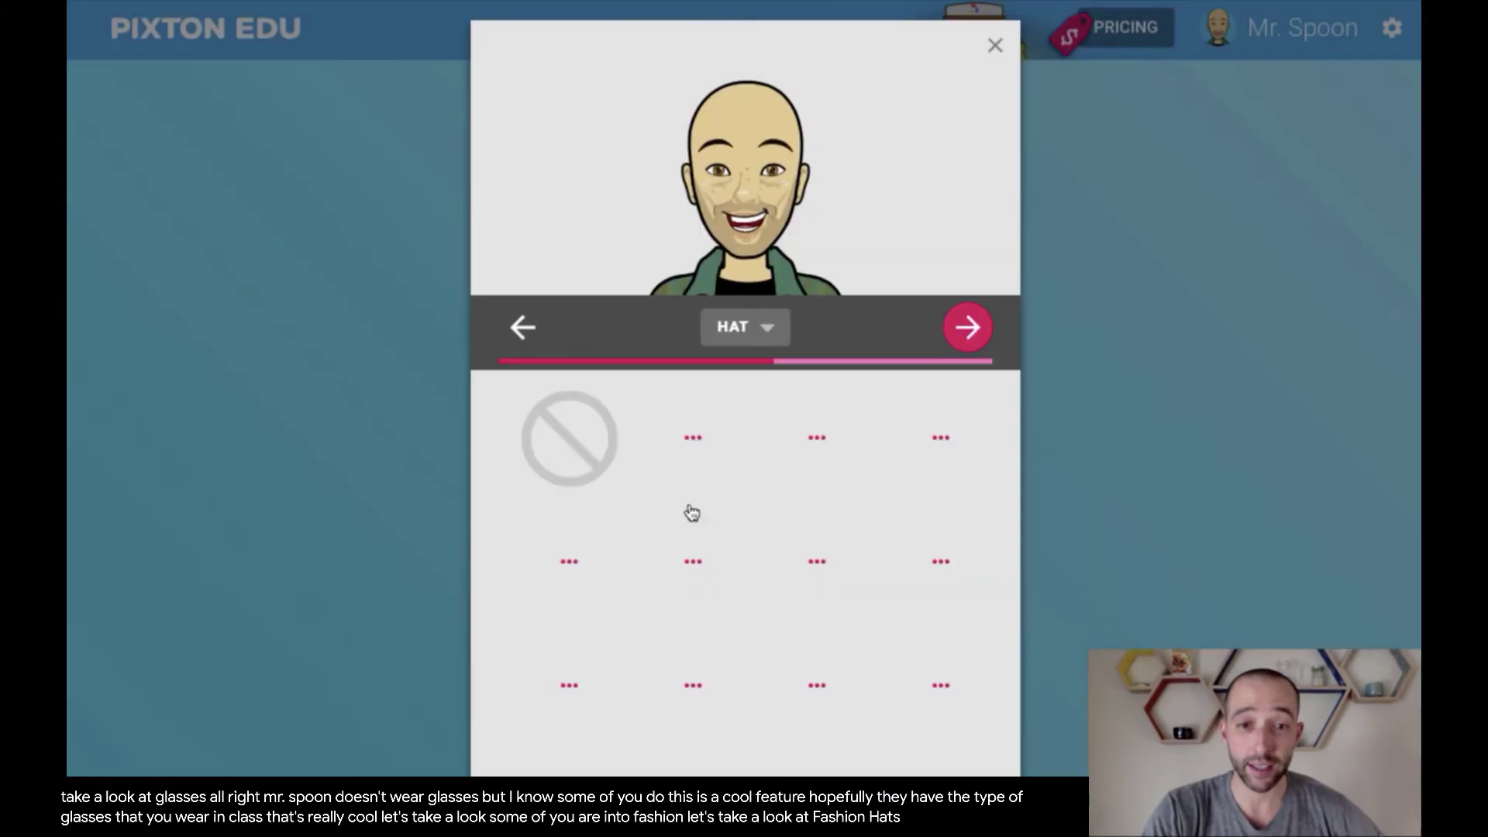
click(756, 328)
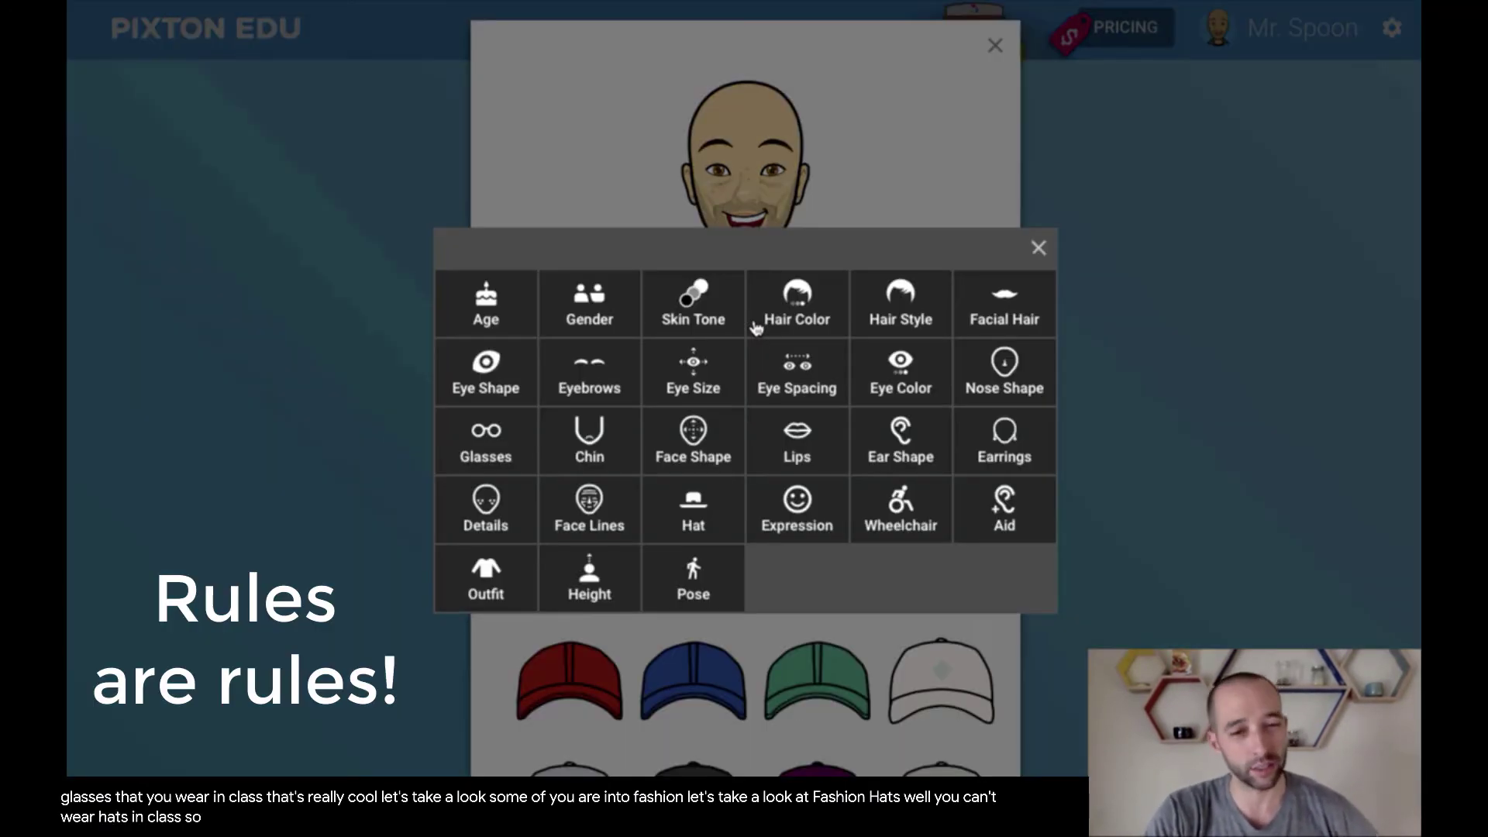
click(498, 571)
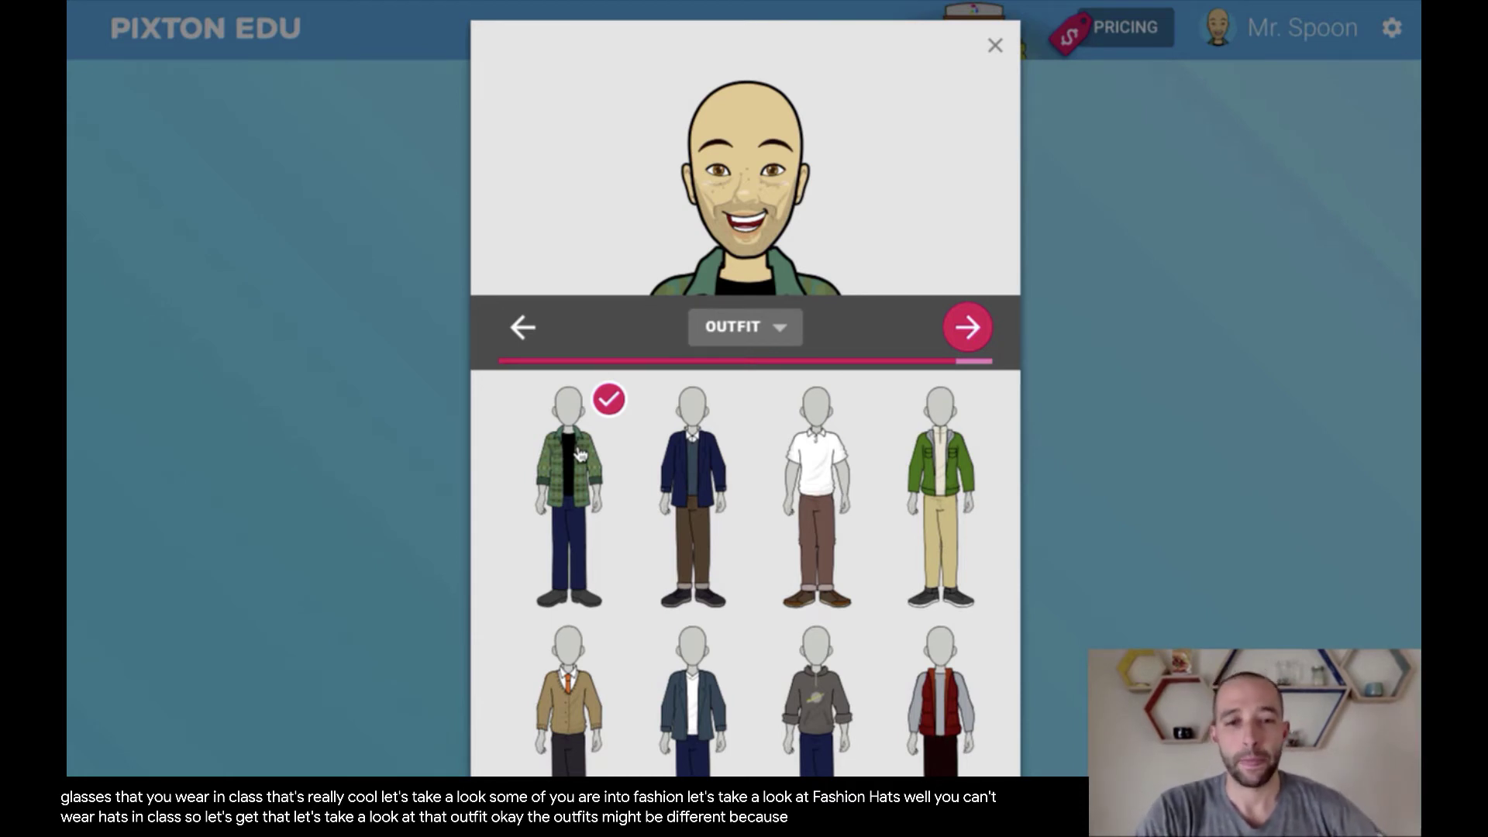
Set the avatar's age range to Adult and keep the short-haired male base figure
click(745, 328)
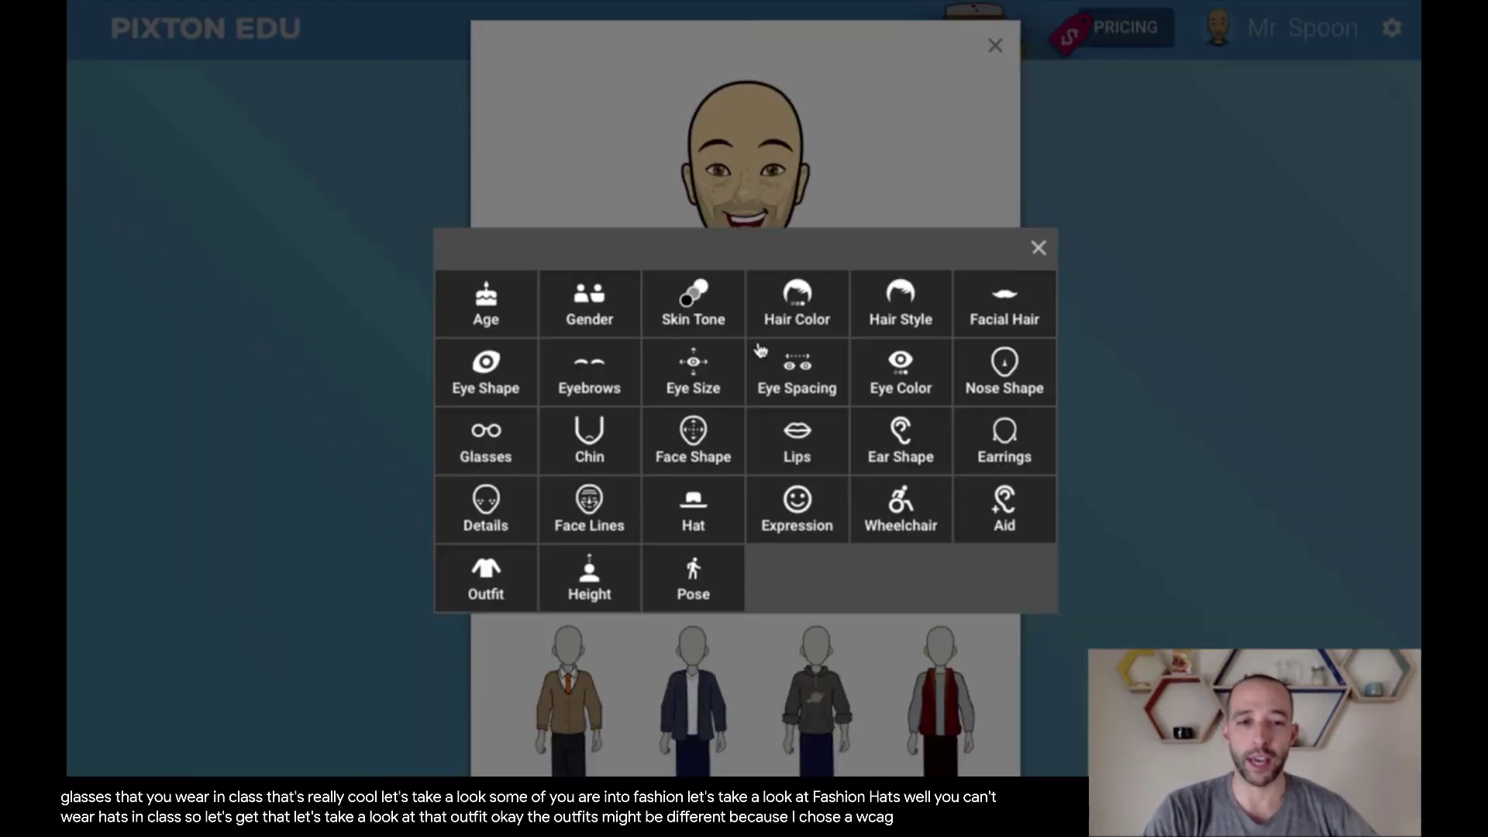
click(500, 305)
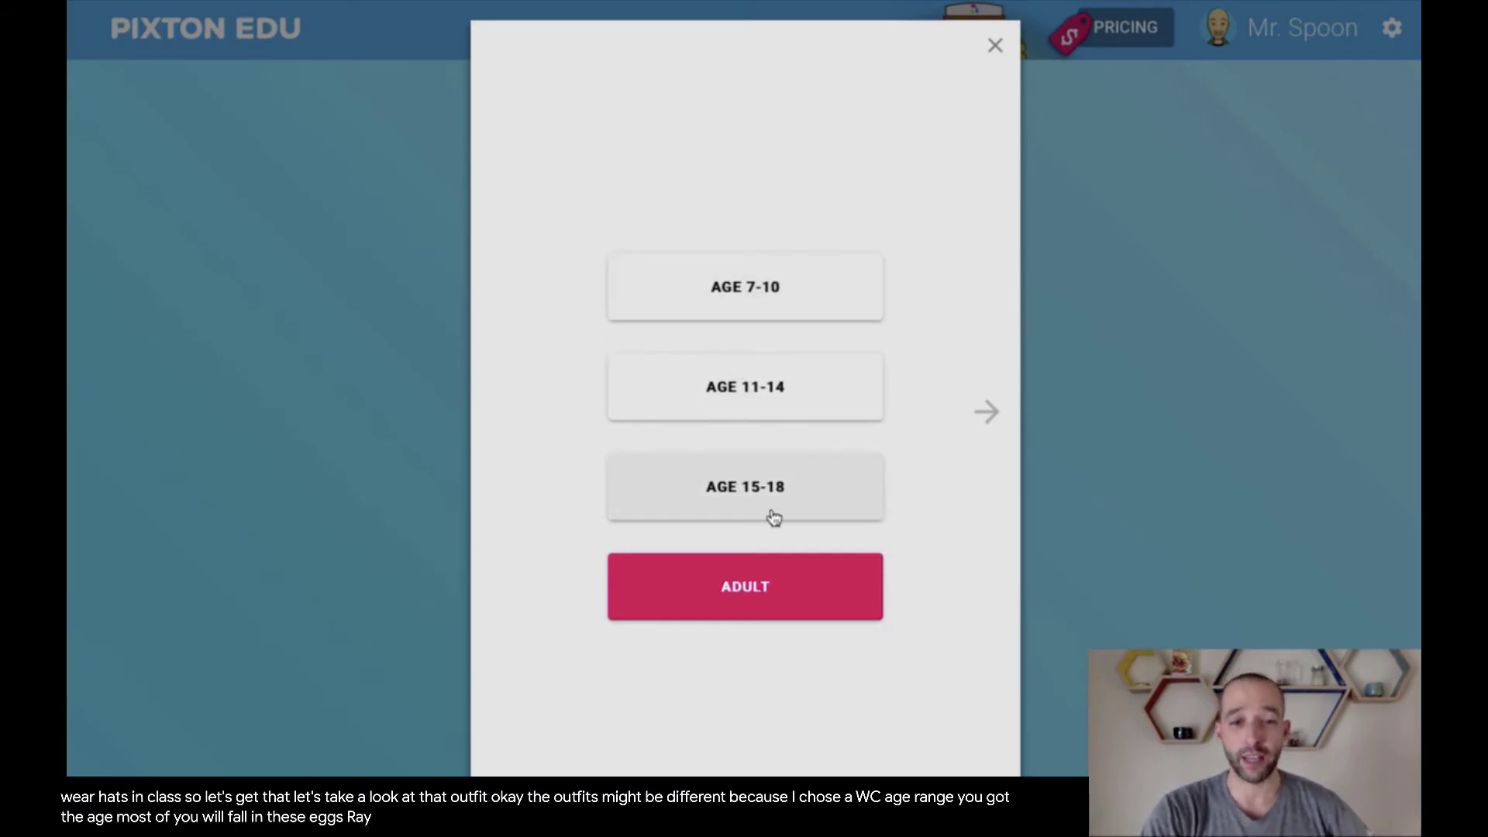
click(794, 586)
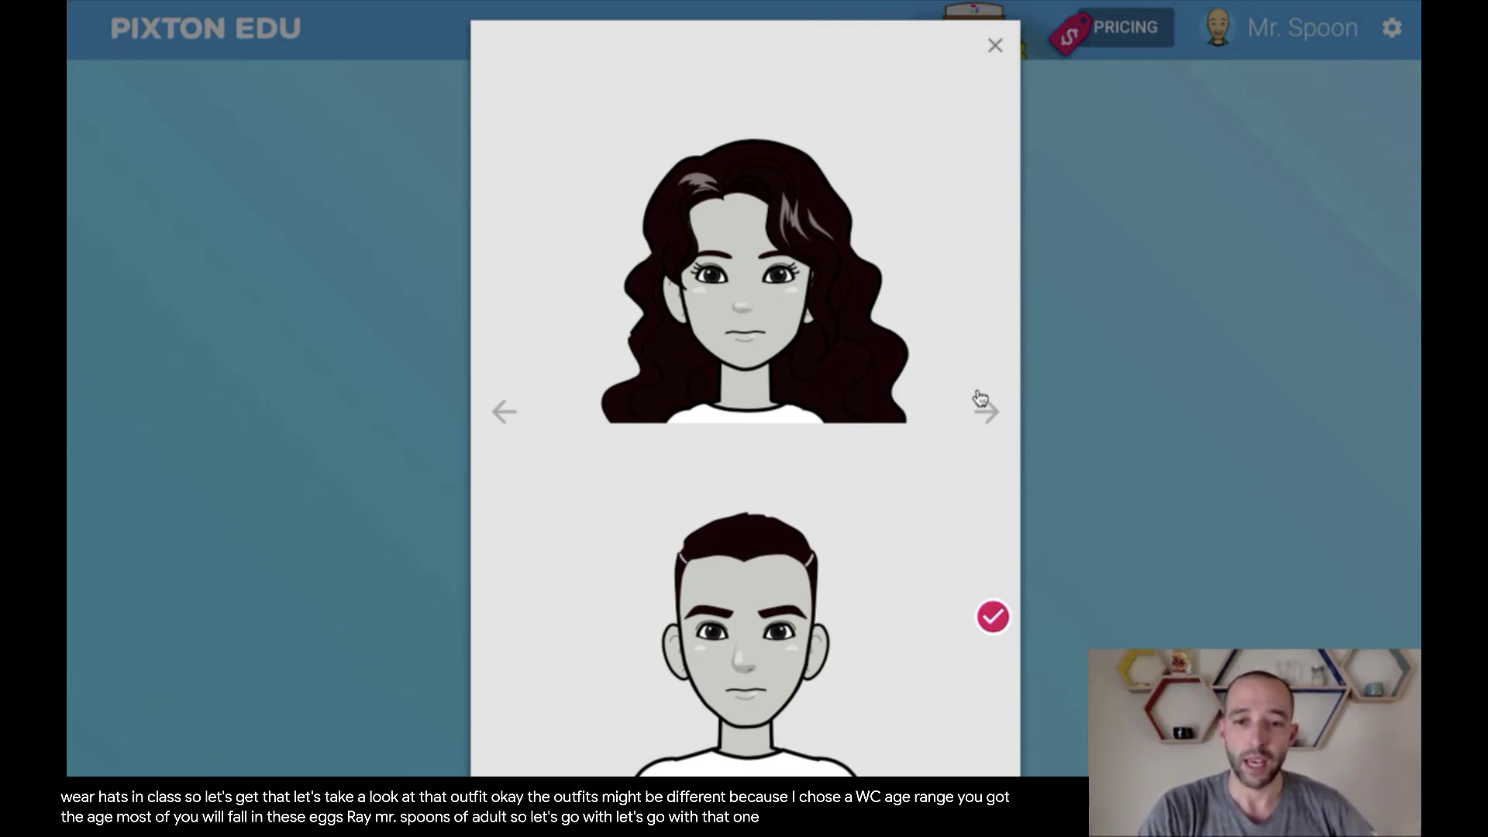
click(985, 412)
Dress the avatar in the dark grey planet hoodie outfit with blue trousers and brown shoes
click(788, 328)
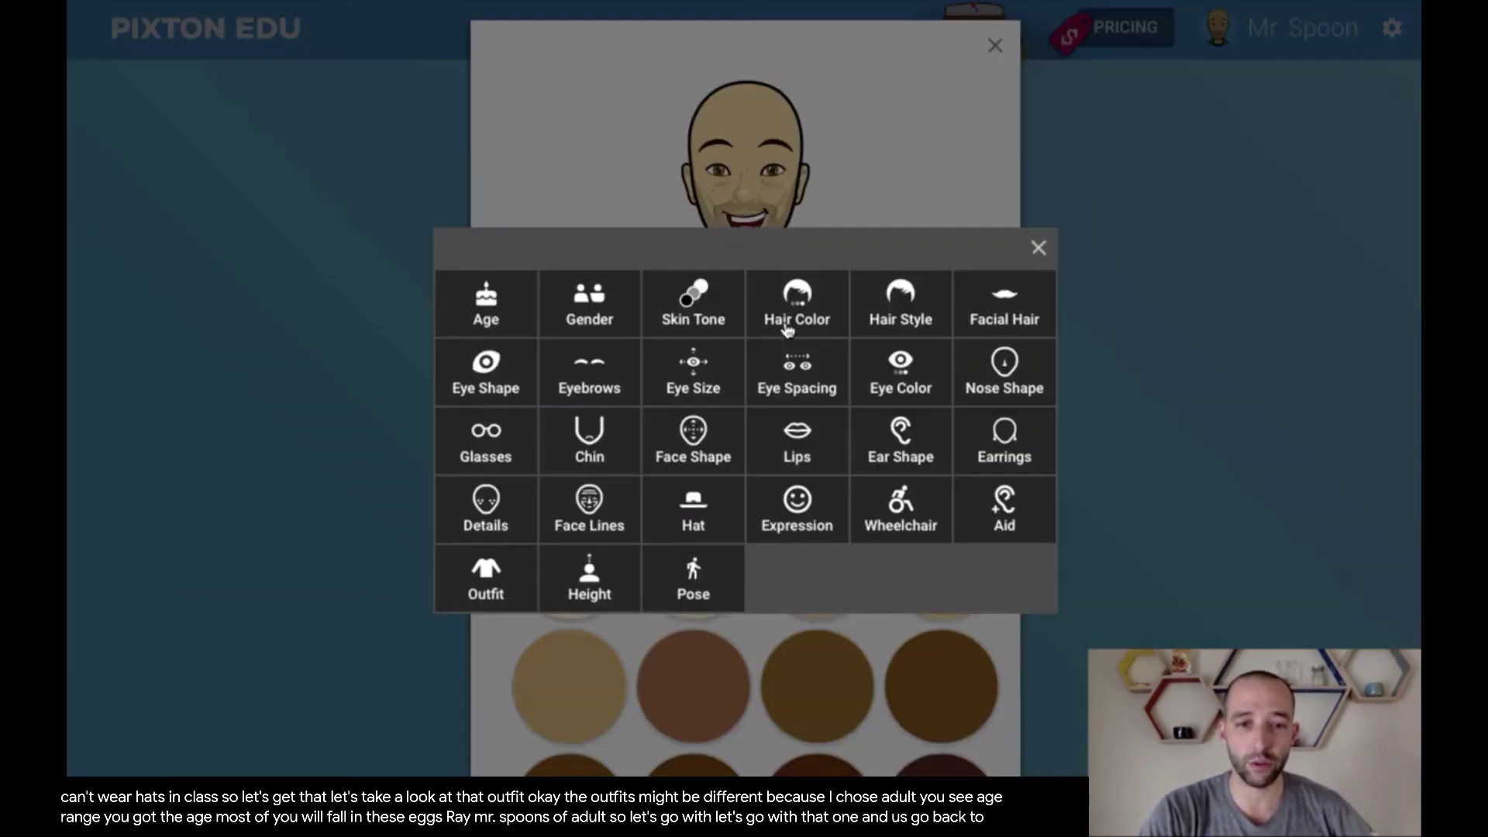
click(483, 573)
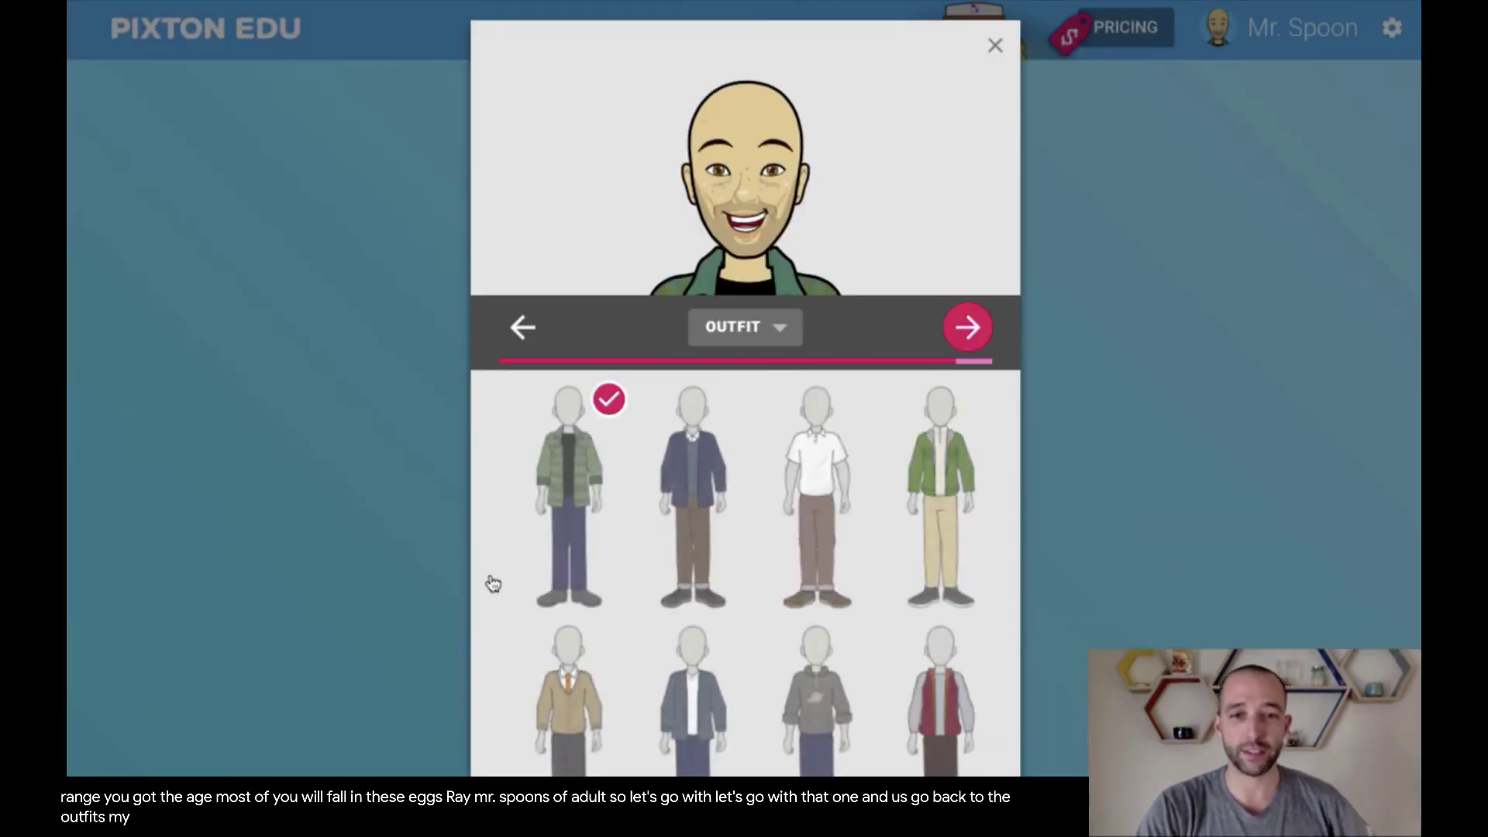
scroll(823, 470, down, 1)
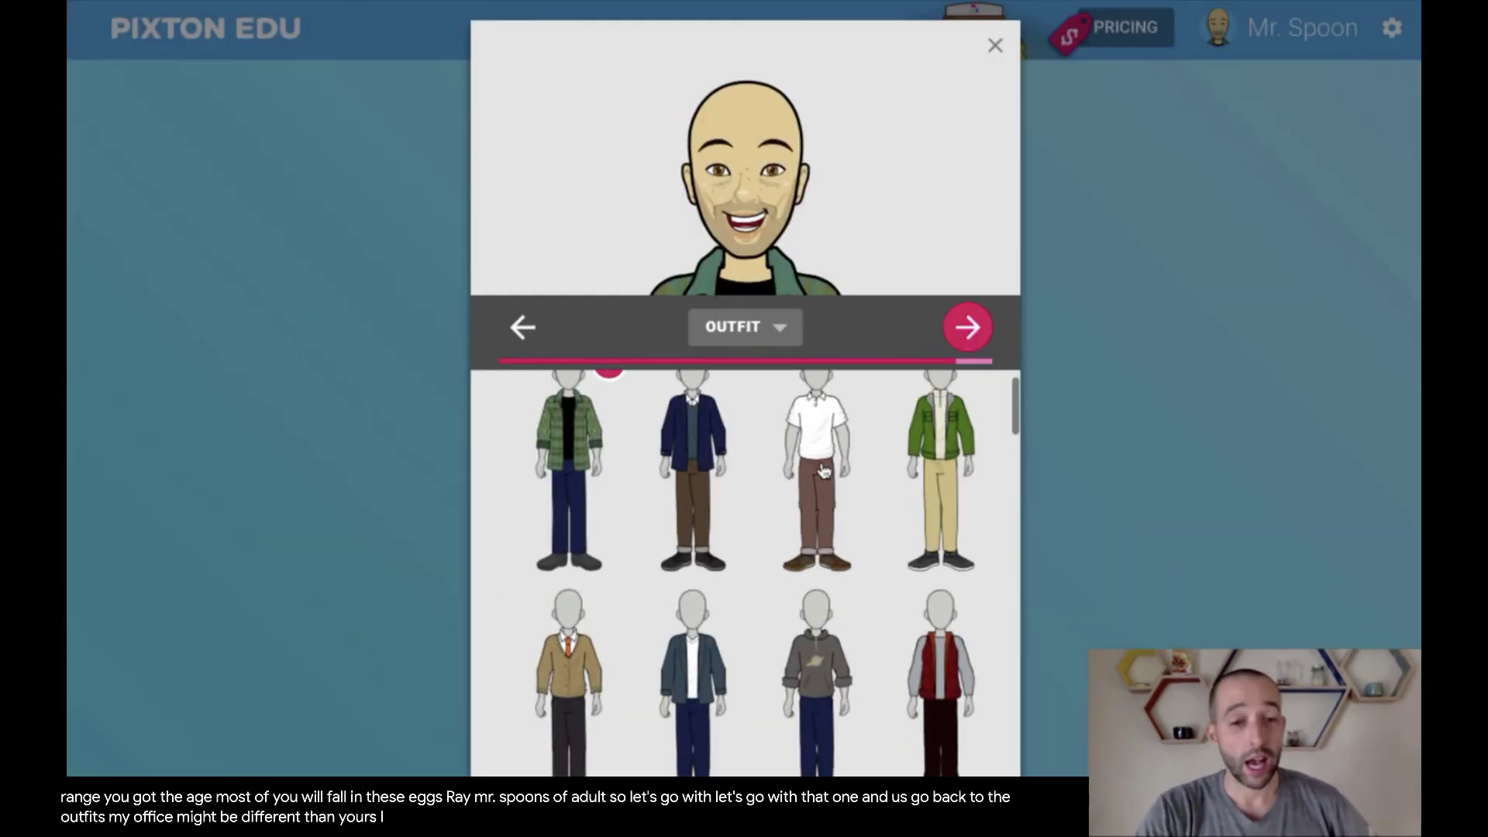
scroll(823, 470, down, 2)
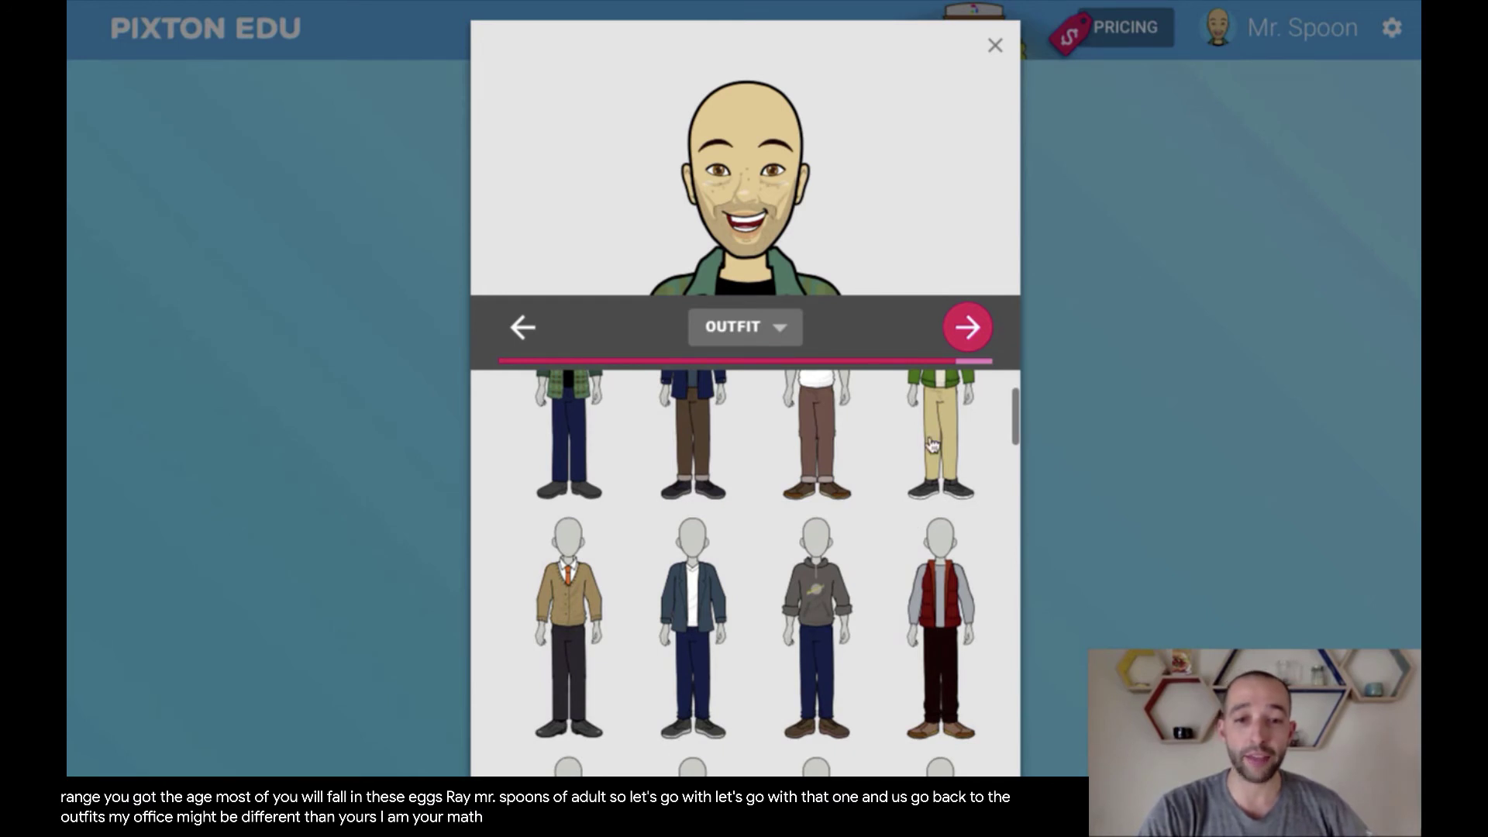
scroll(884, 571, down, 2)
click(841, 525)
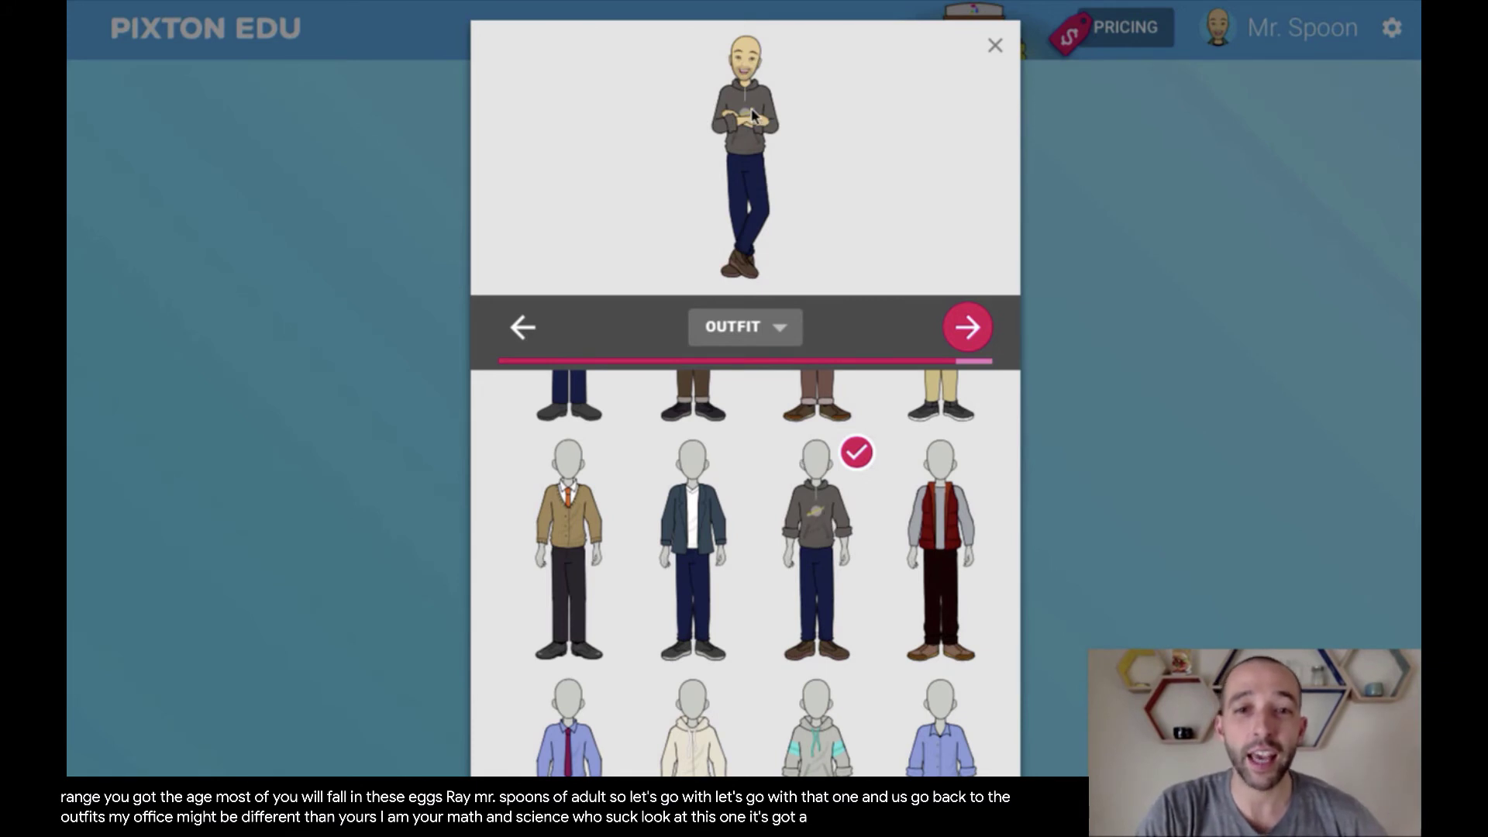
Change the avatar's pose to the standing thumbs-up pose so the planet on the hoodie is uncovered
click(767, 335)
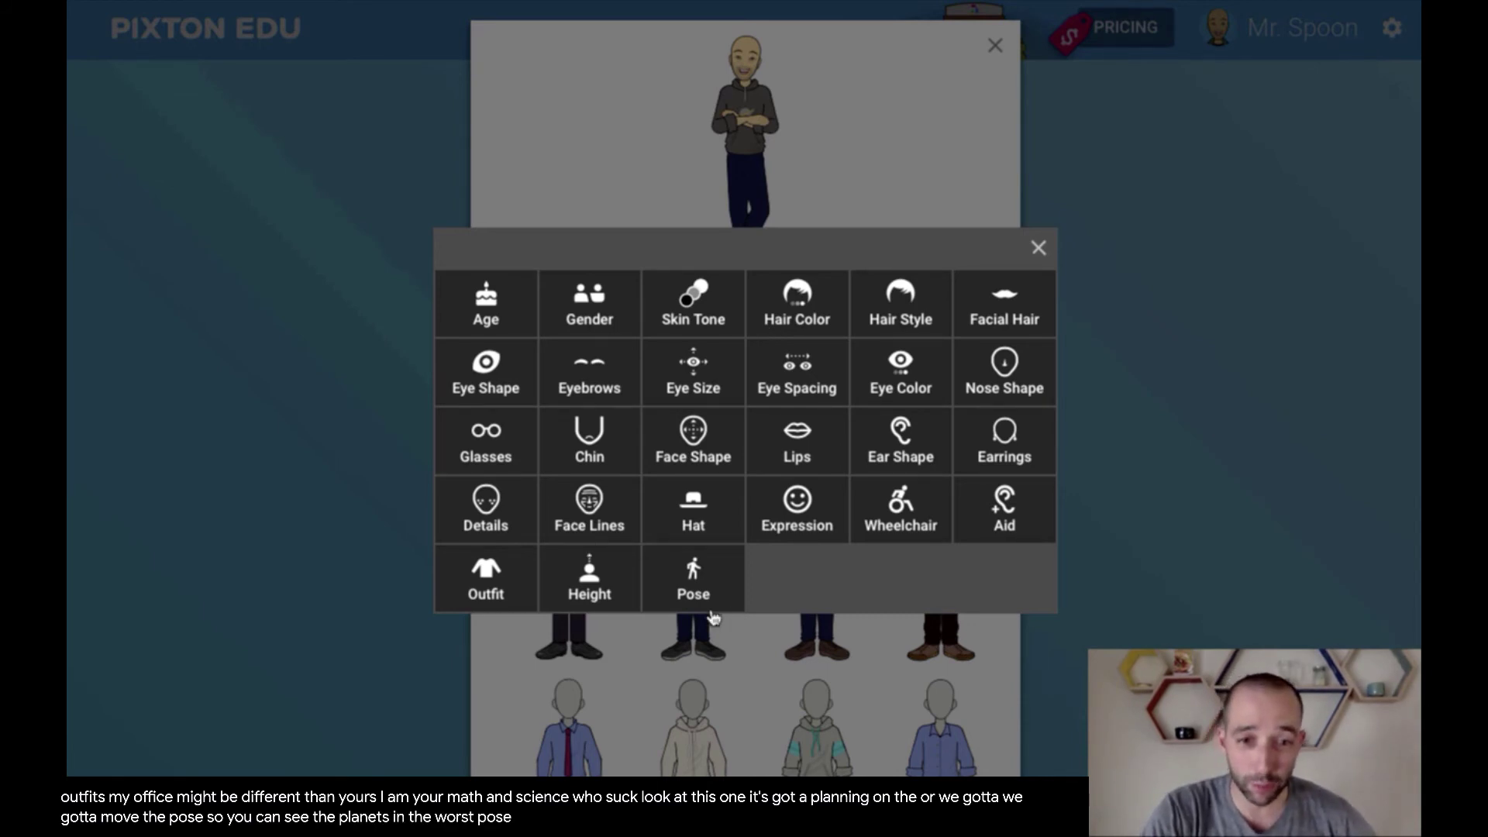
click(693, 574)
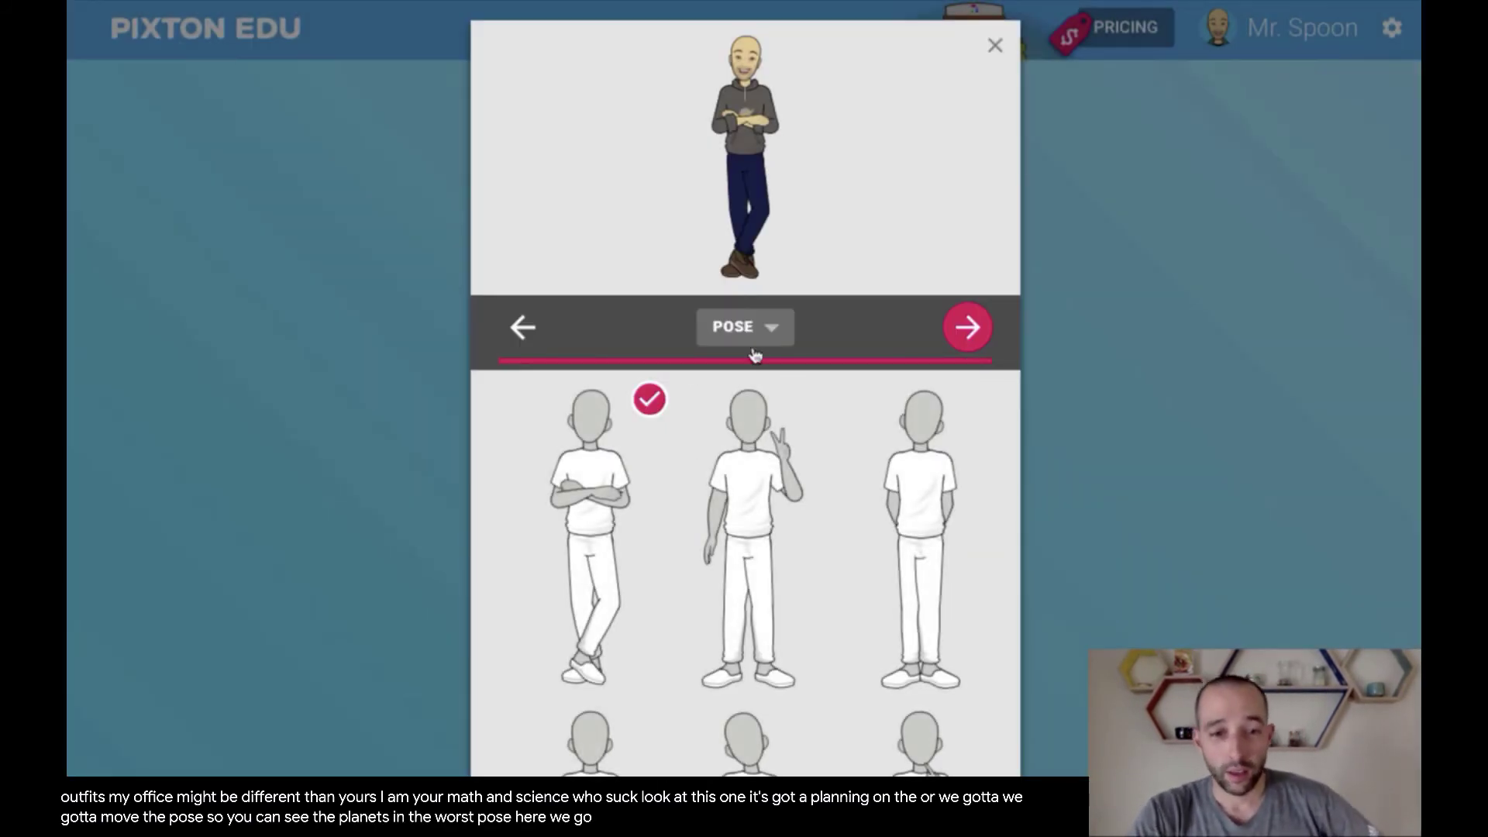
scroll(844, 557, down, 5)
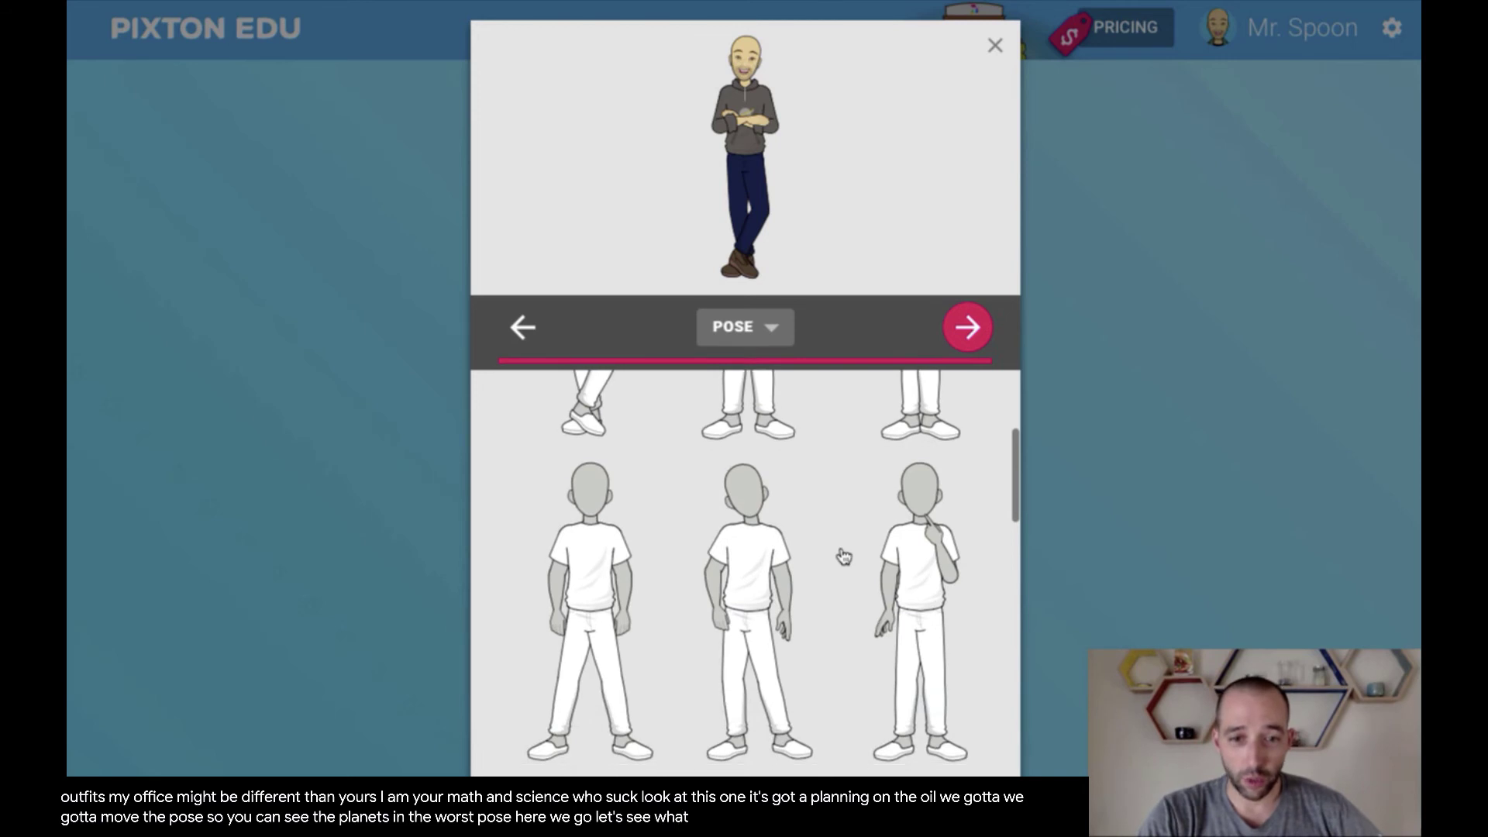
scroll(844, 556, down, 5)
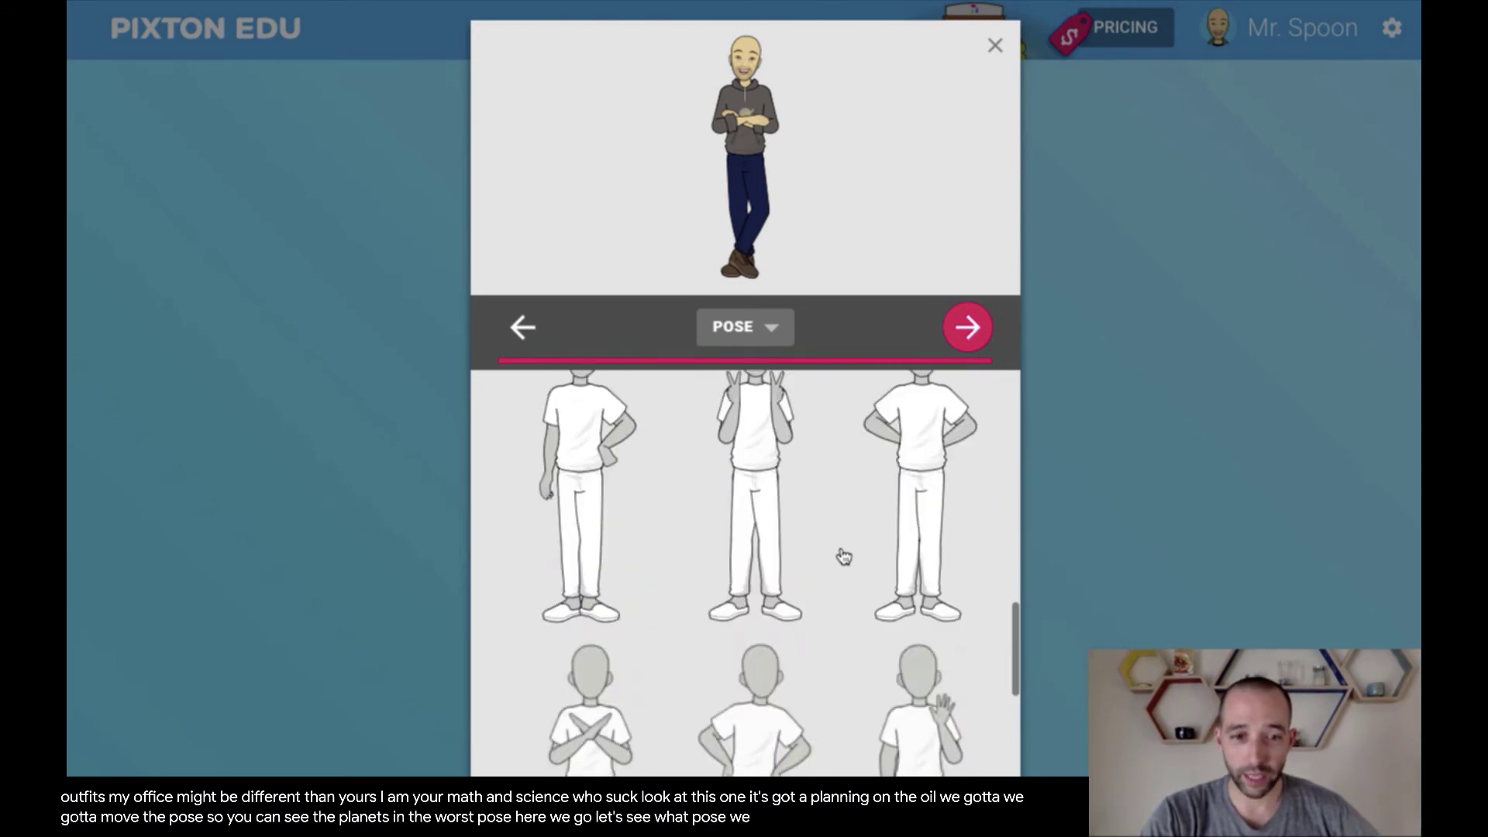
scroll(844, 557, down, 3)
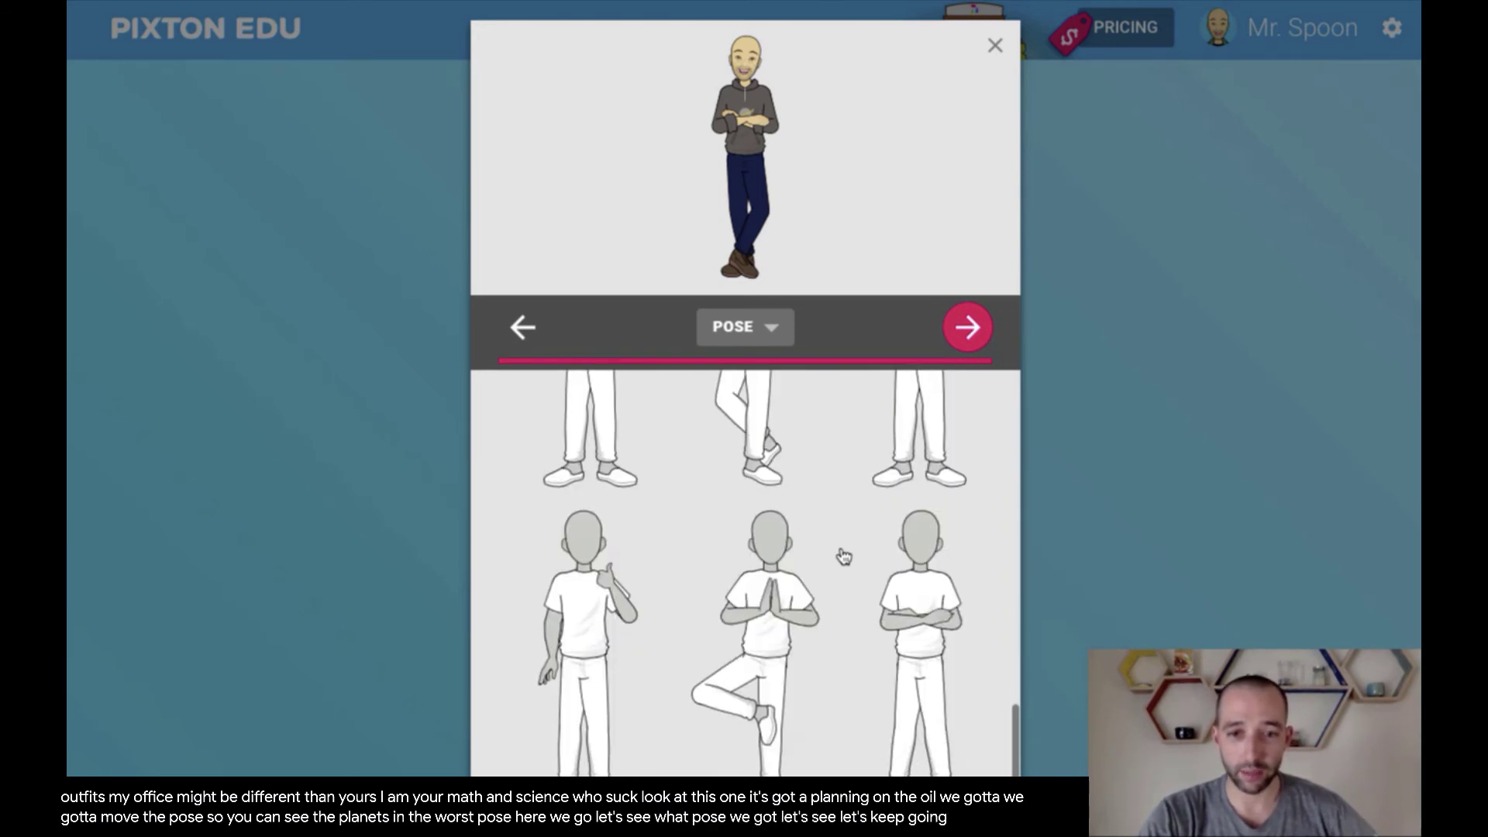
click(592, 591)
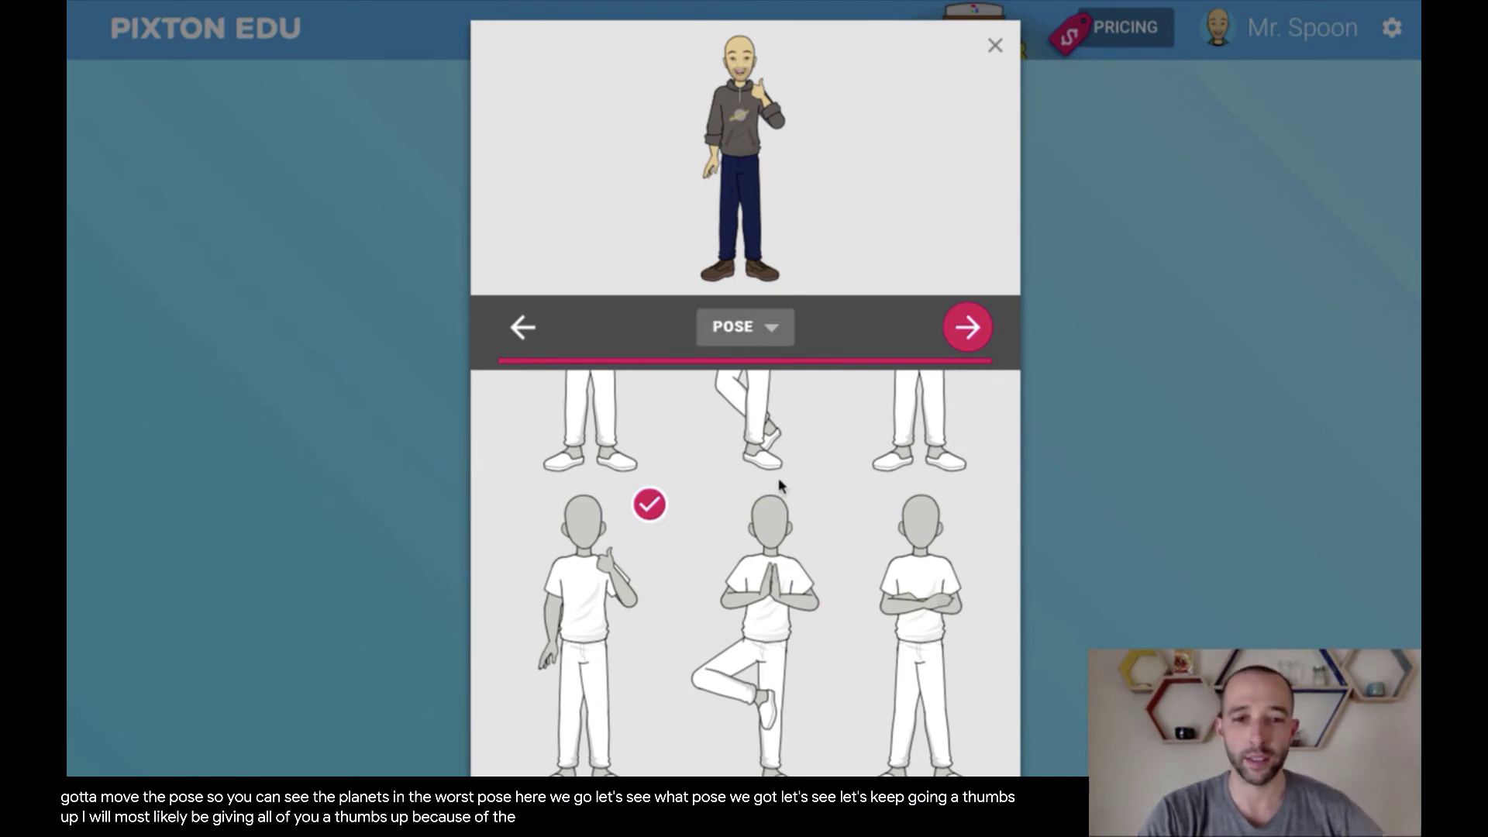
scroll(779, 484, down, 5)
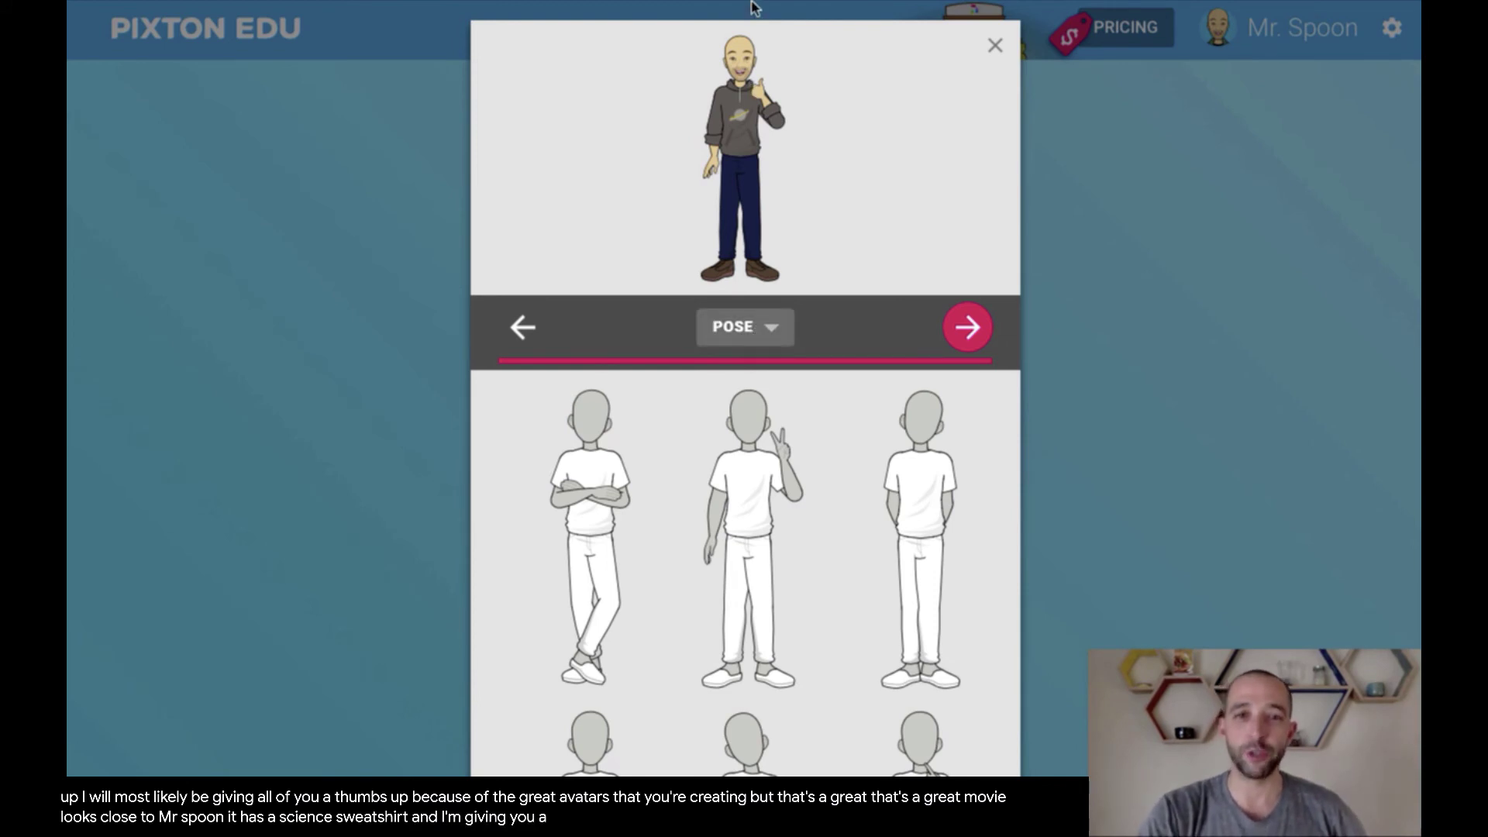
click(762, 327)
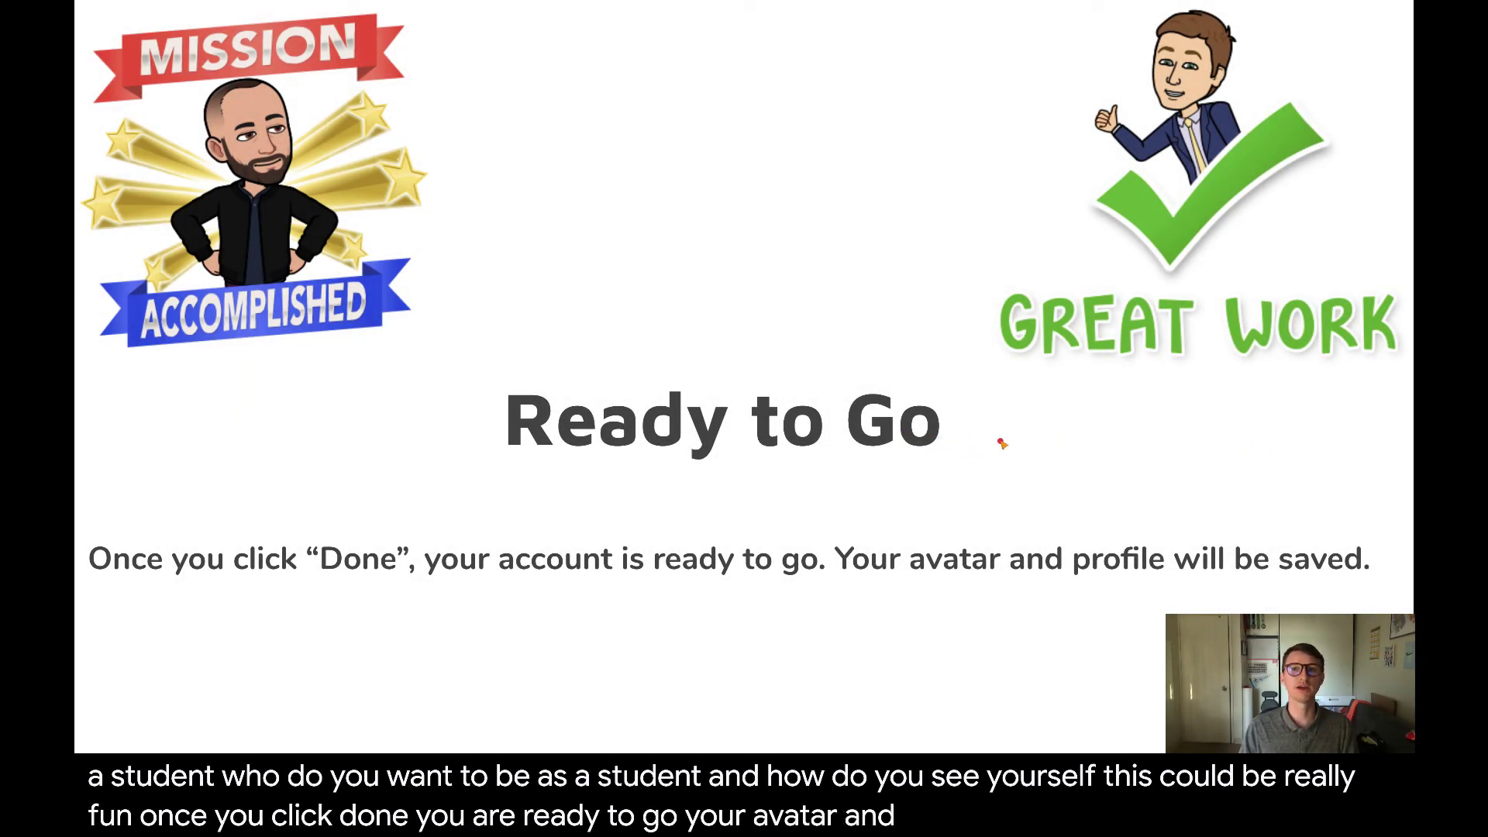
key(Right)
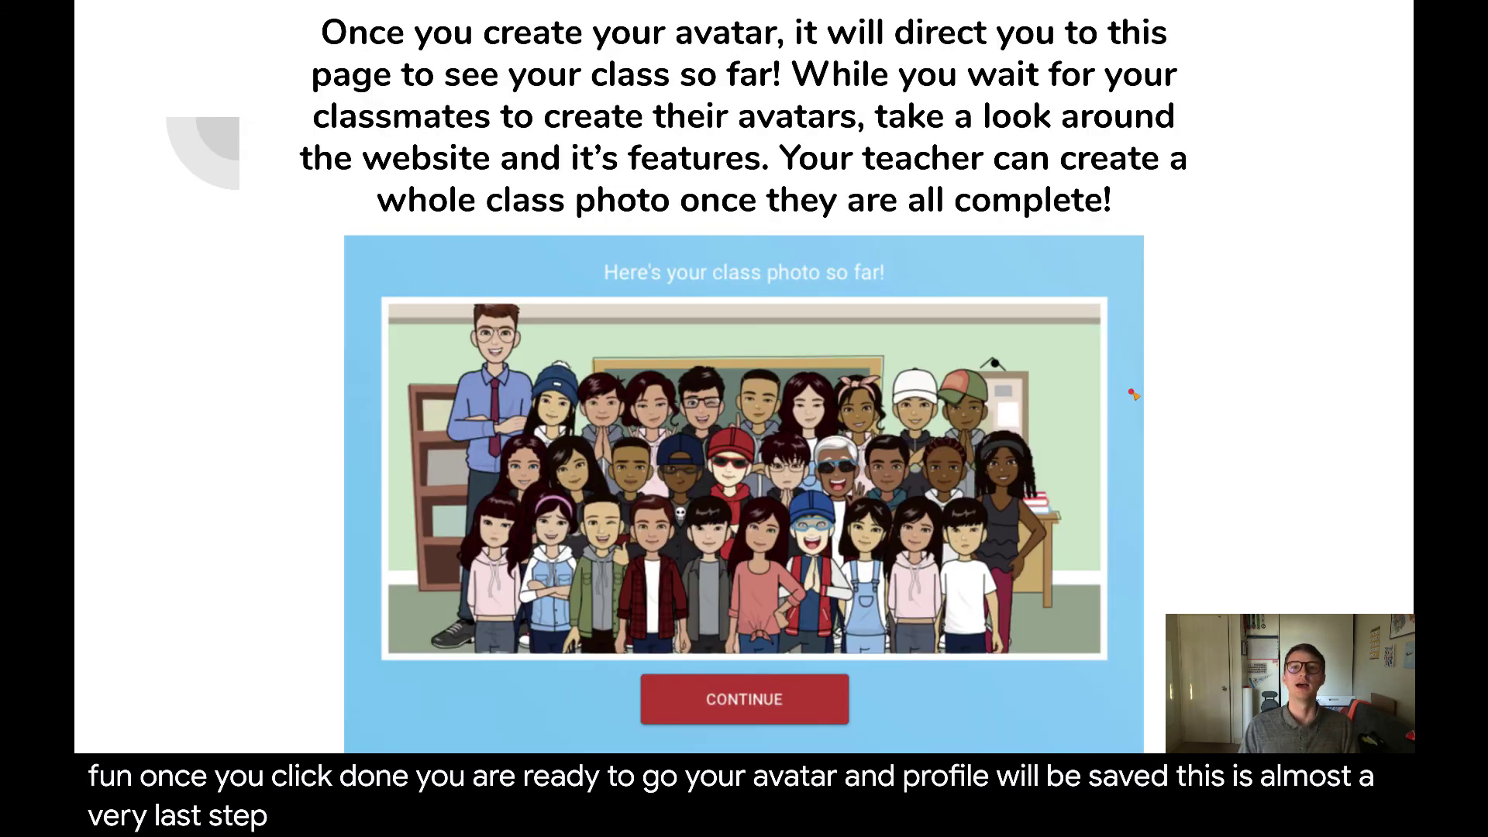